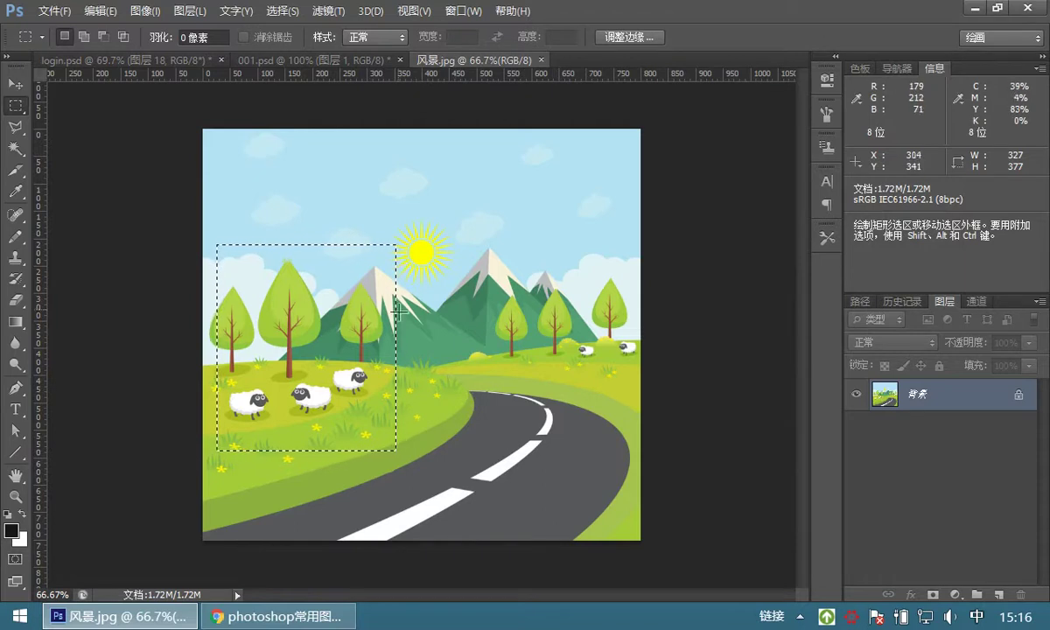
- Copy the selected trees-and-sheep area from 风景.jpg into 001.psd and move it right and slightly down
left_click(102, 58)
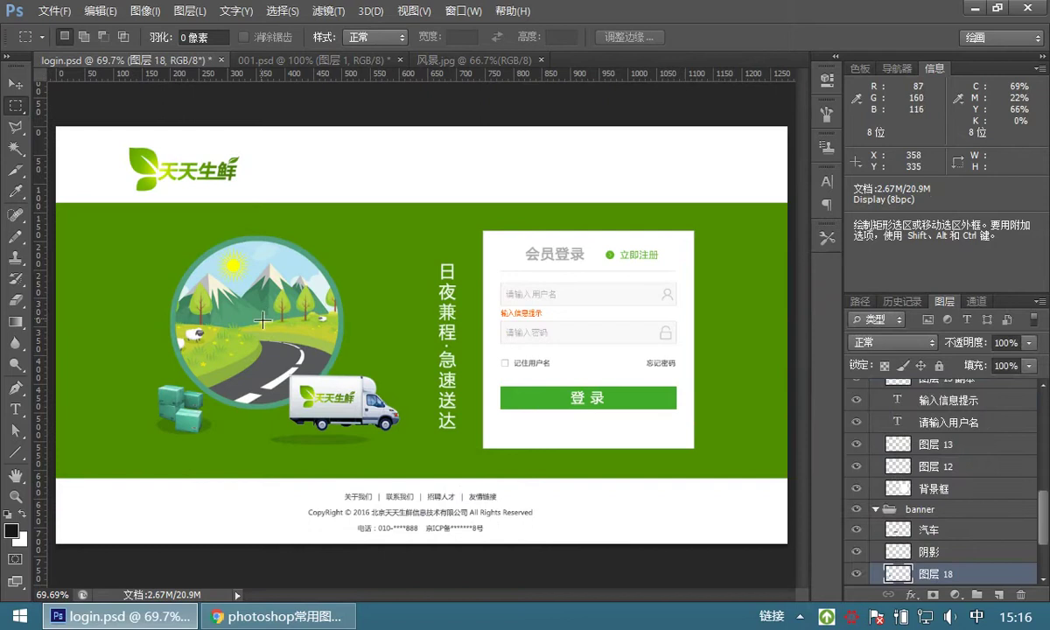
left_click(433, 60)
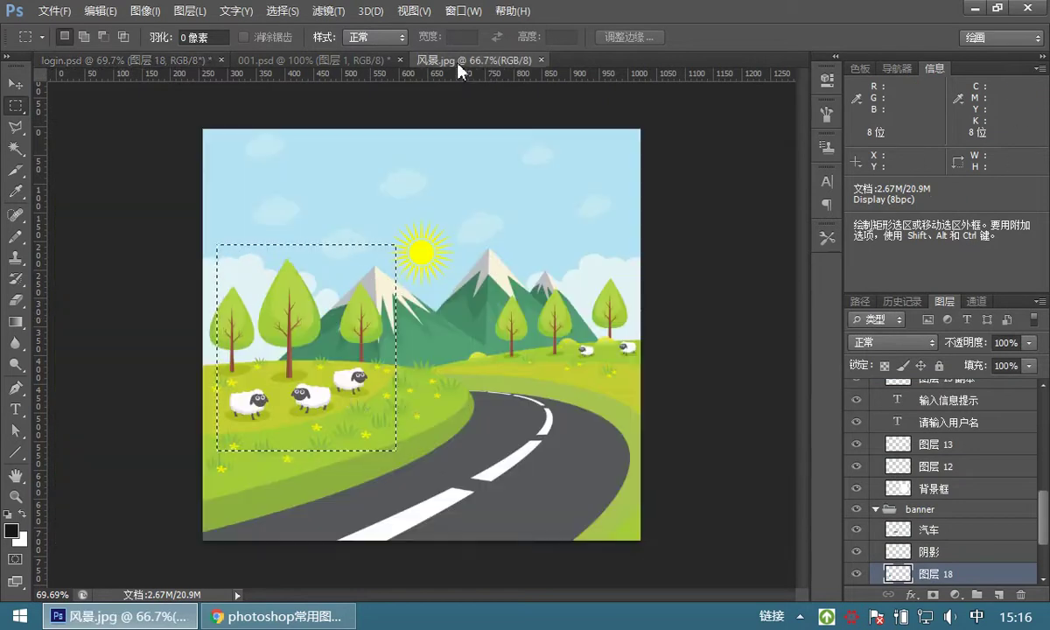
key("ctrl")
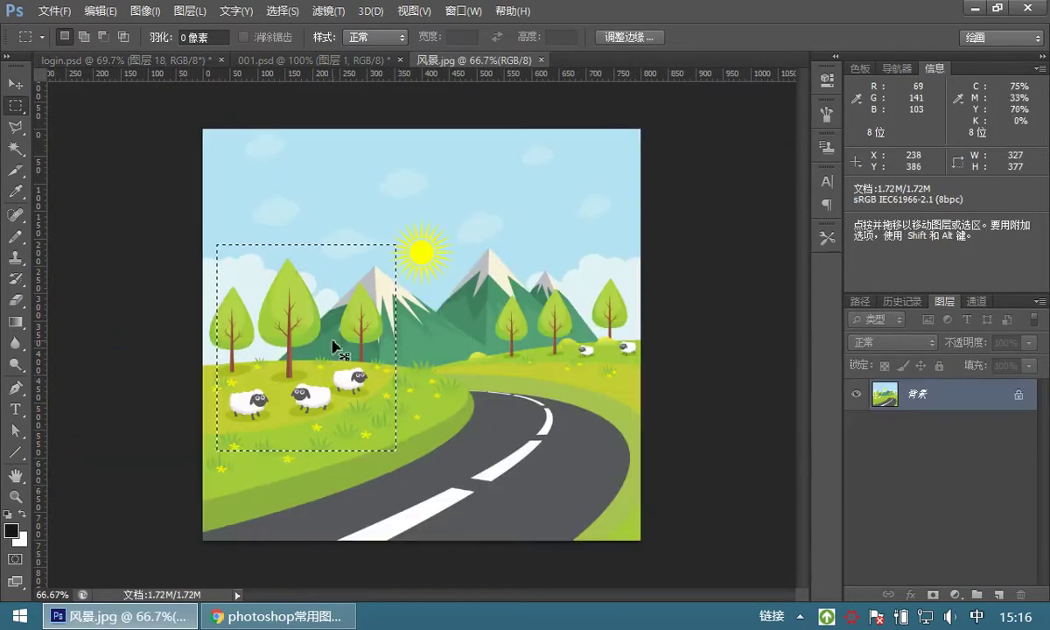
left_click_drag(333, 342, 450, 214)
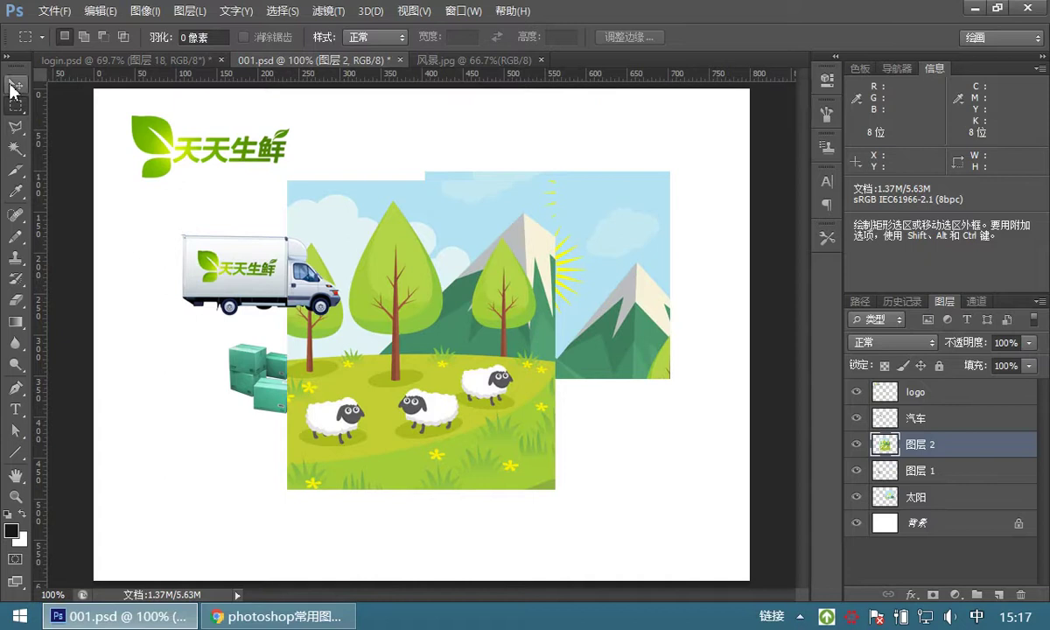
left_click(16, 84)
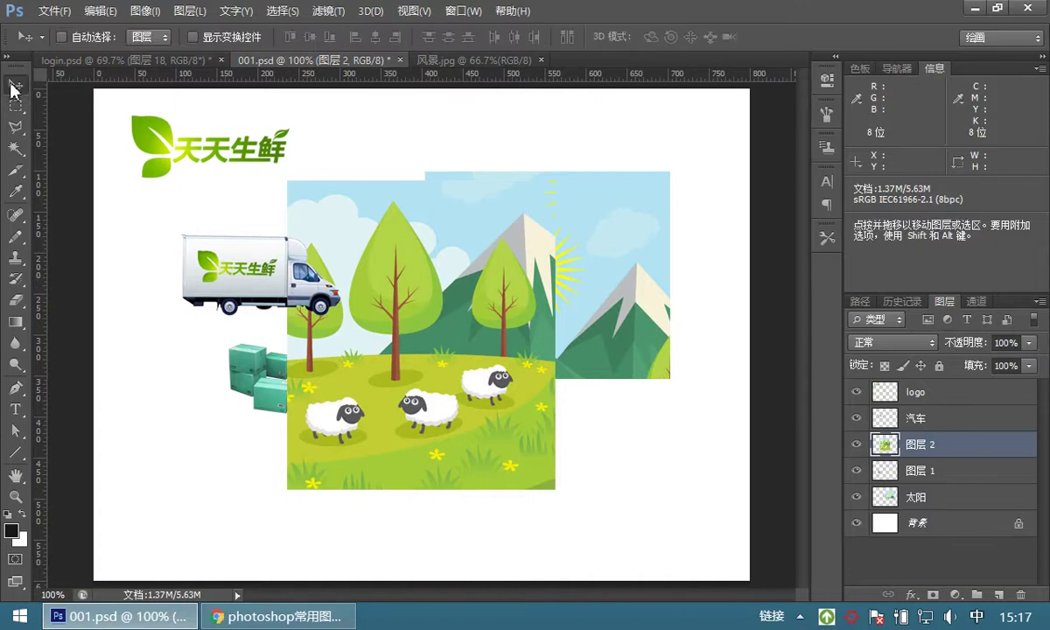
left_click_drag(409, 289, 495, 315)
- Switch to Chrome and highlight the free transform (自由变换) entry in the course notes
left_click(295, 624)
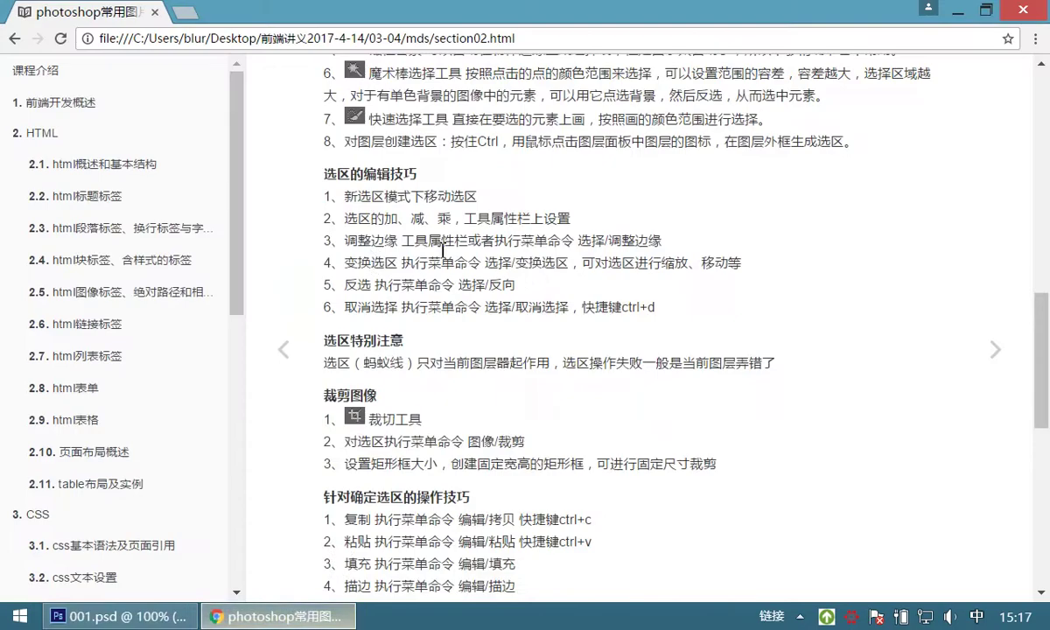
scroll(398, 247, "up", 5)
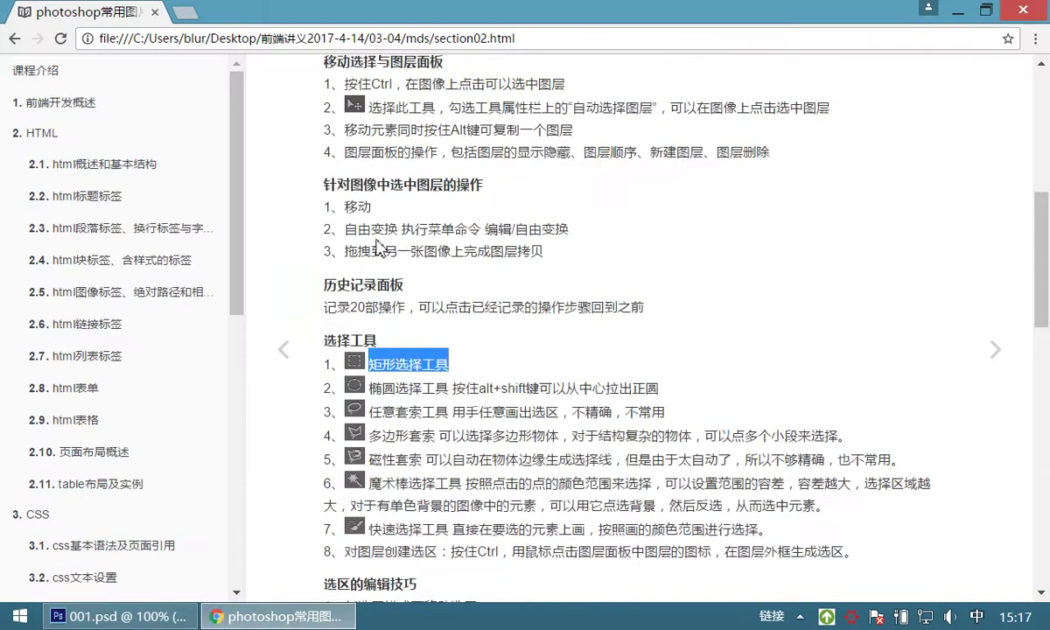
left_click_drag(345, 230, 572, 236)
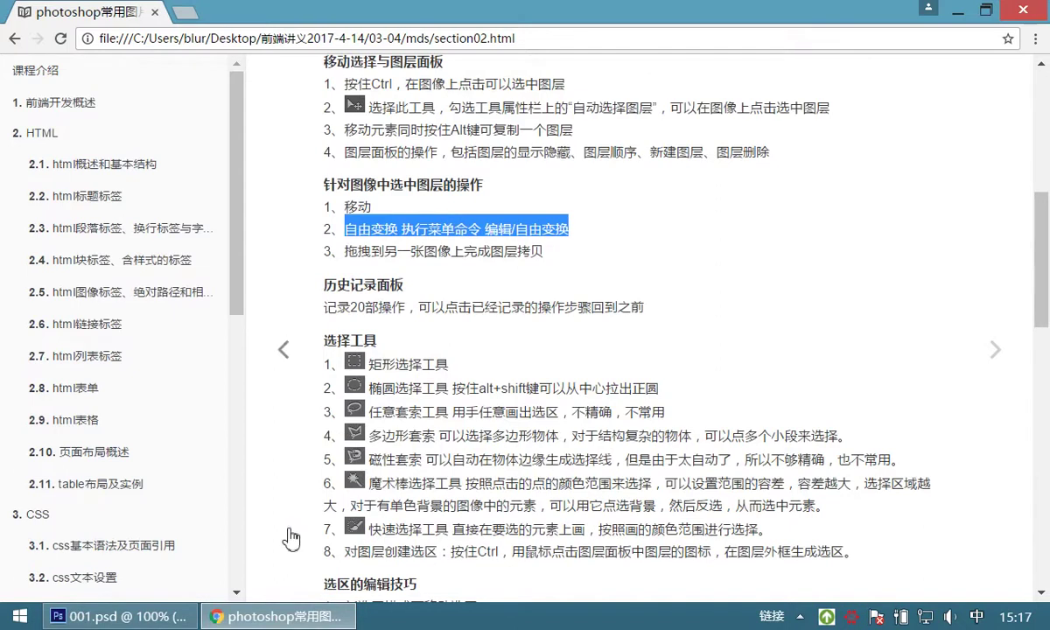
- Switch back to Photoshop and move the trees-and-sheep layer up, level with the top edge of the sun picture
left_click(155, 623)
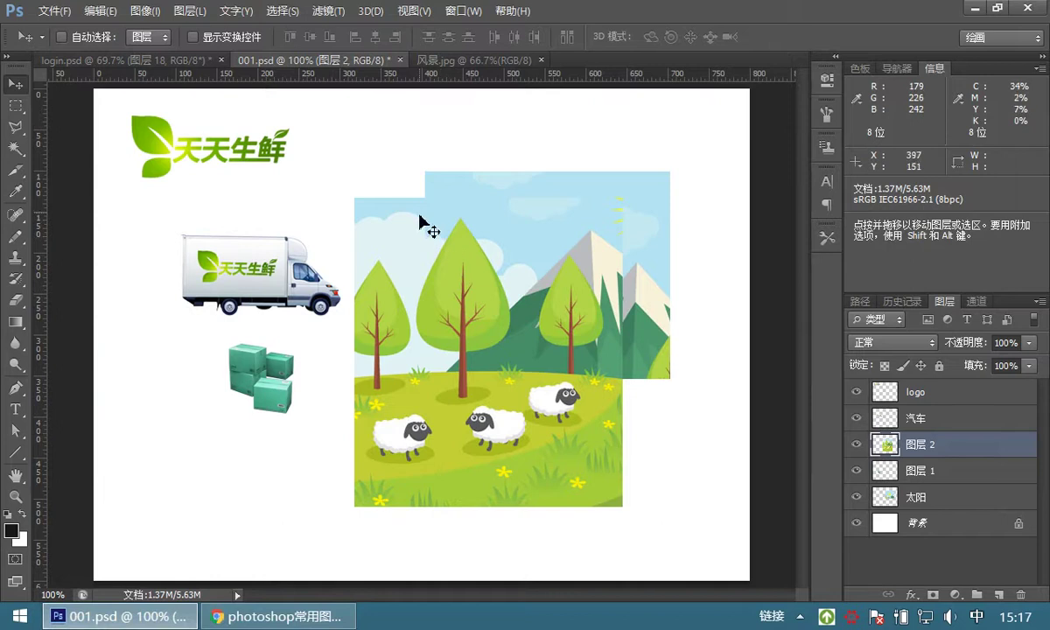
left_click(100, 12)
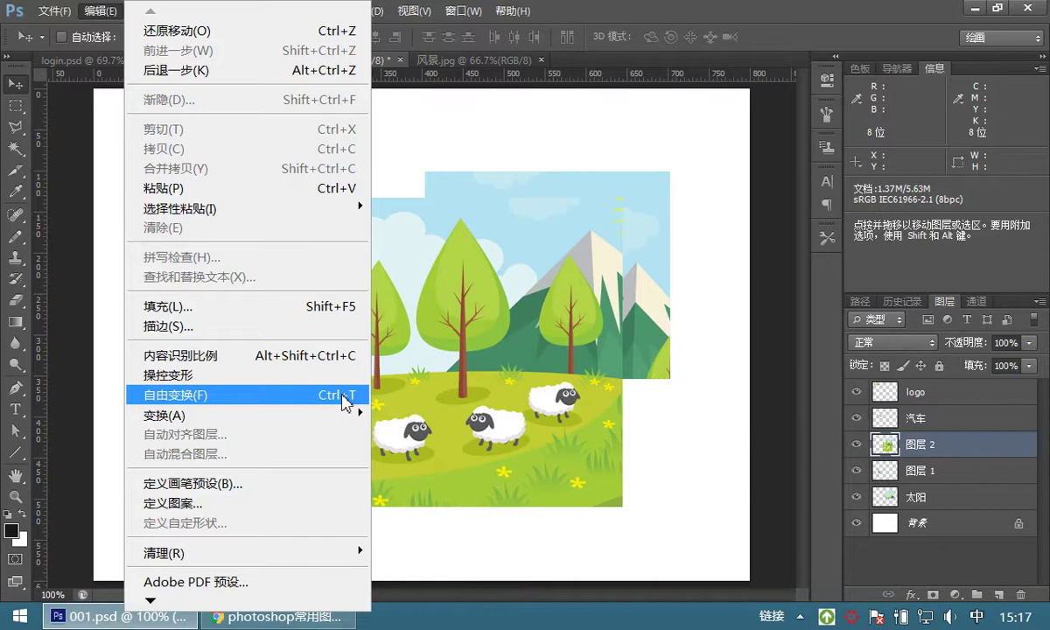
left_click(491, 113)
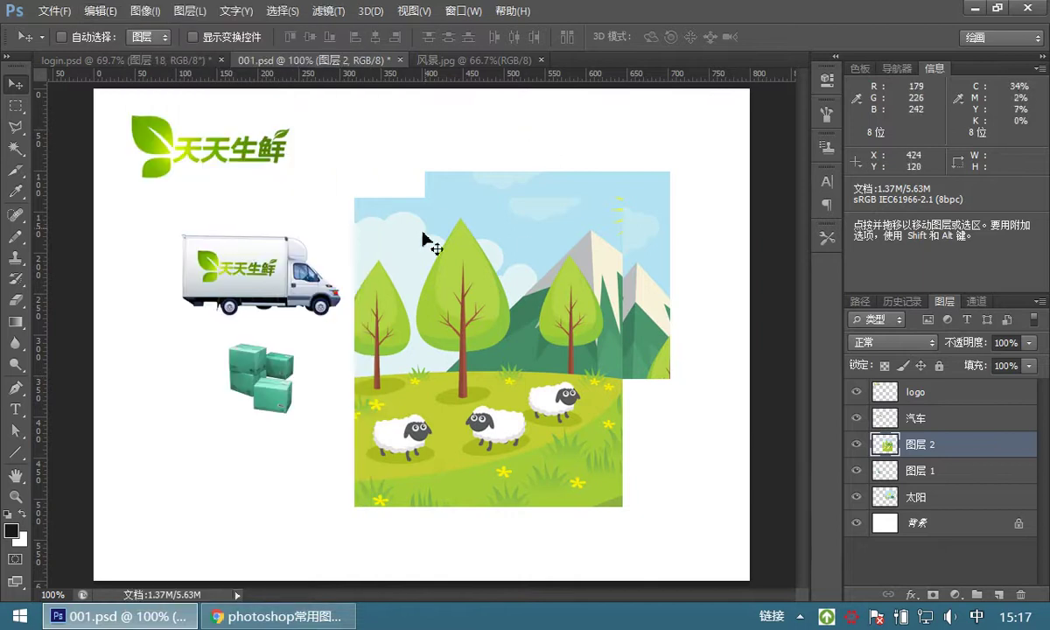
left_click_drag(415, 261, 408, 234)
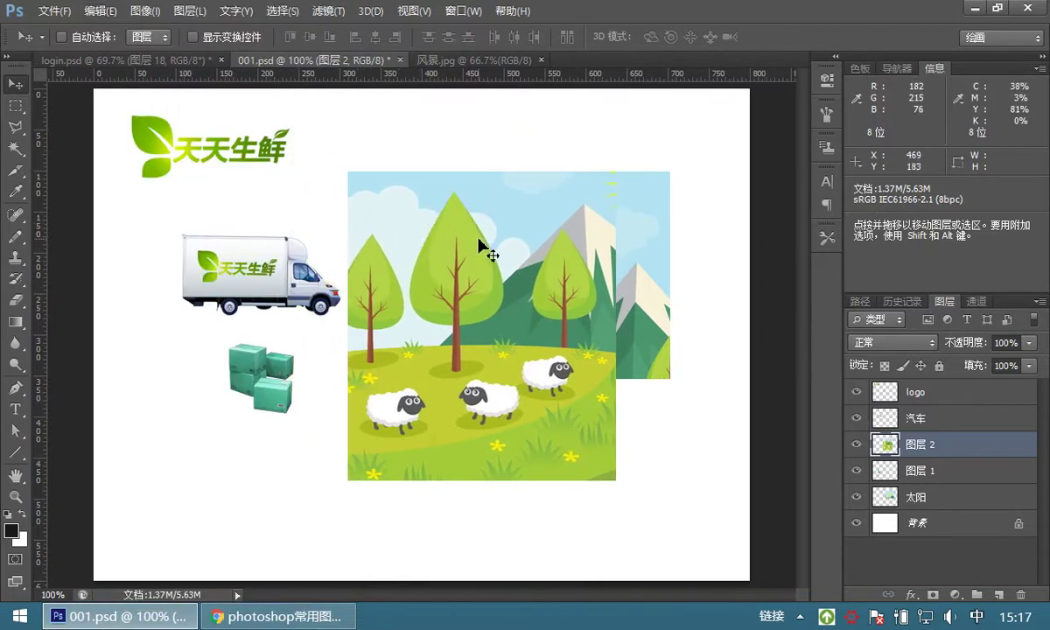
key("ctrl+t")
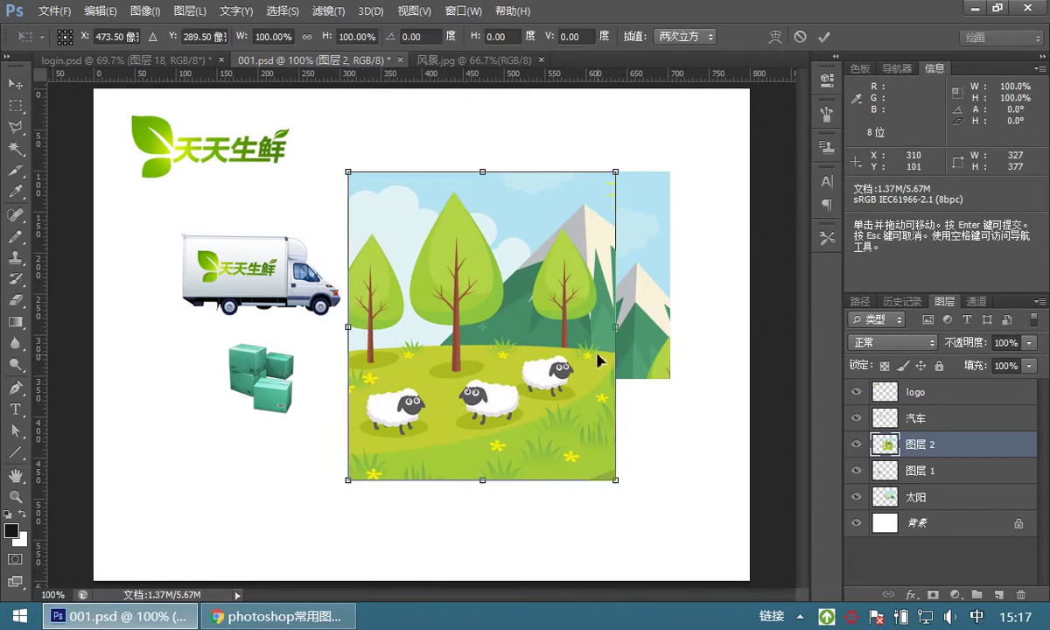
left_click_drag(572, 326, 633, 326)
left_click_drag(490, 172, 480, 194)
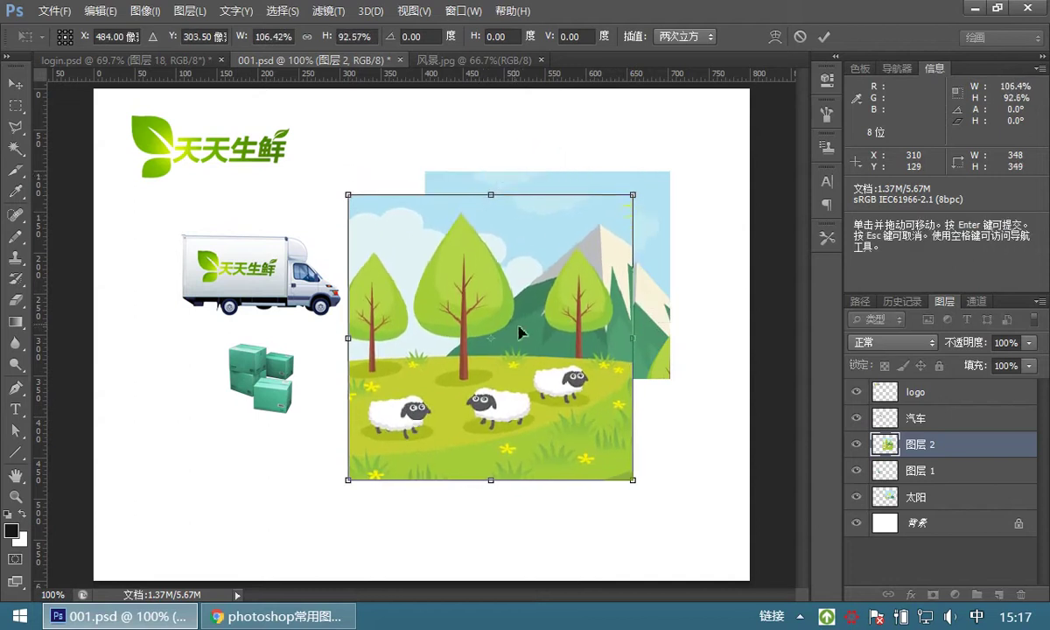
left_click_drag(633, 482, 594, 449)
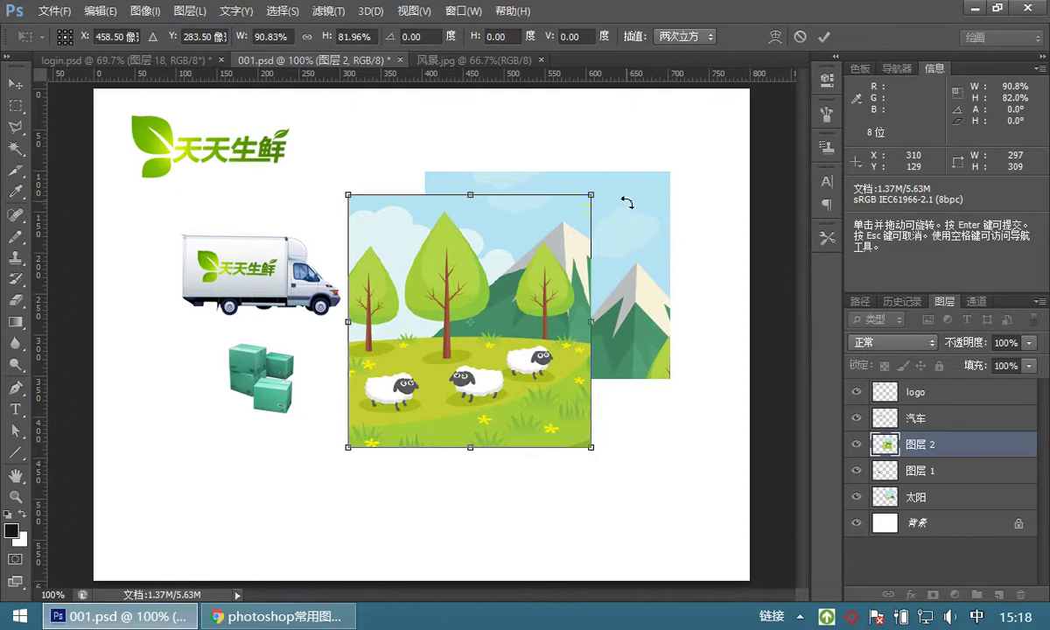
left_click_drag(626, 199, 659, 344)
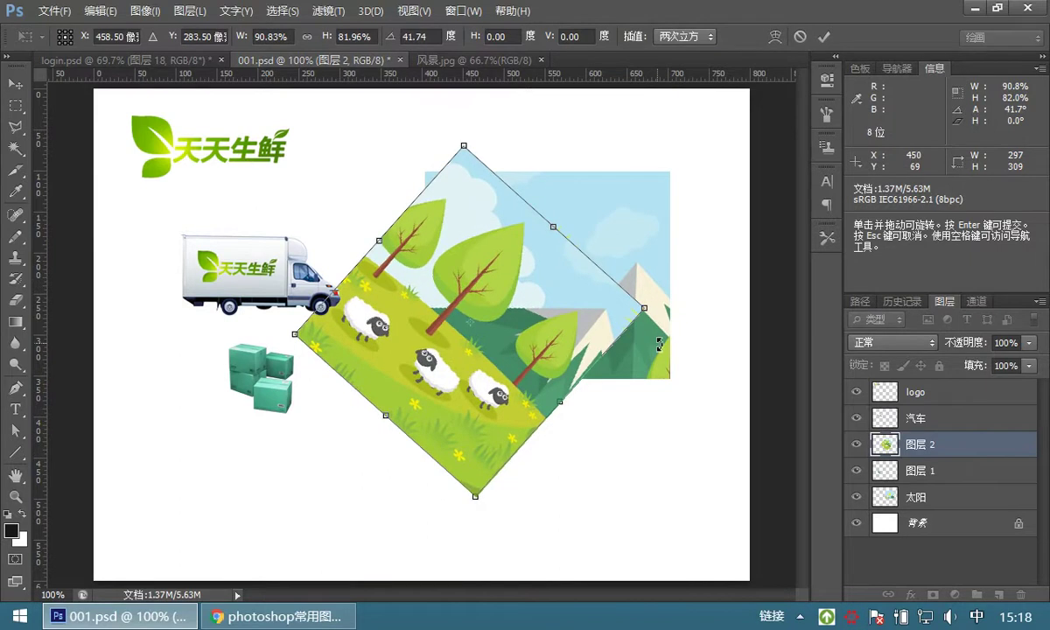
left_click_drag(444, 277, 417, 99)
left_click_drag(382, 235, 482, 305)
left_click_drag(573, 459, 534, 425)
left_click_drag(452, 262, 504, 294)
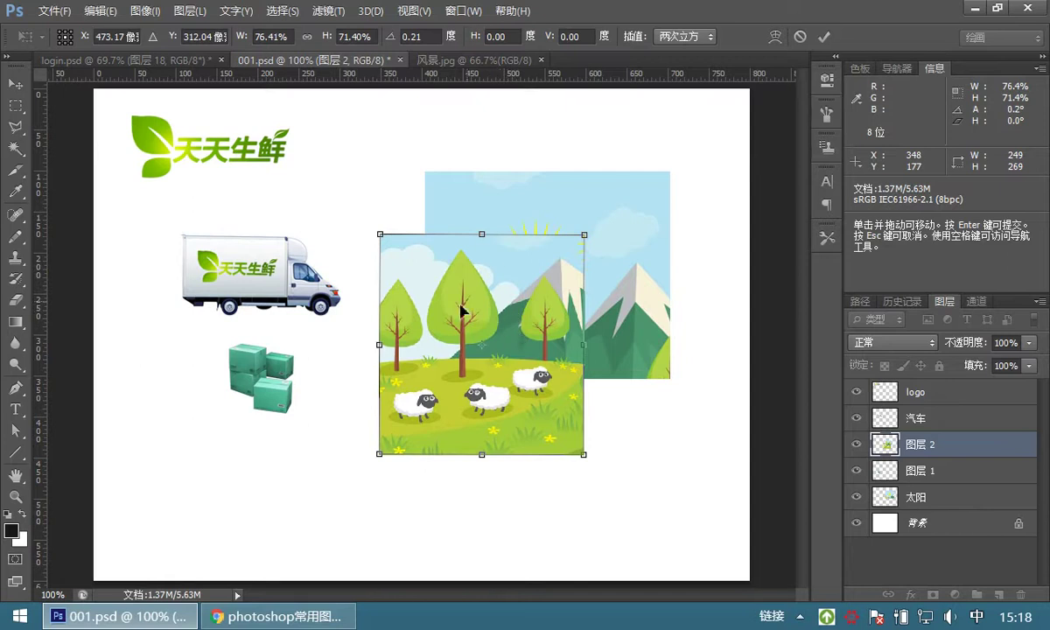
left_click(800, 39)
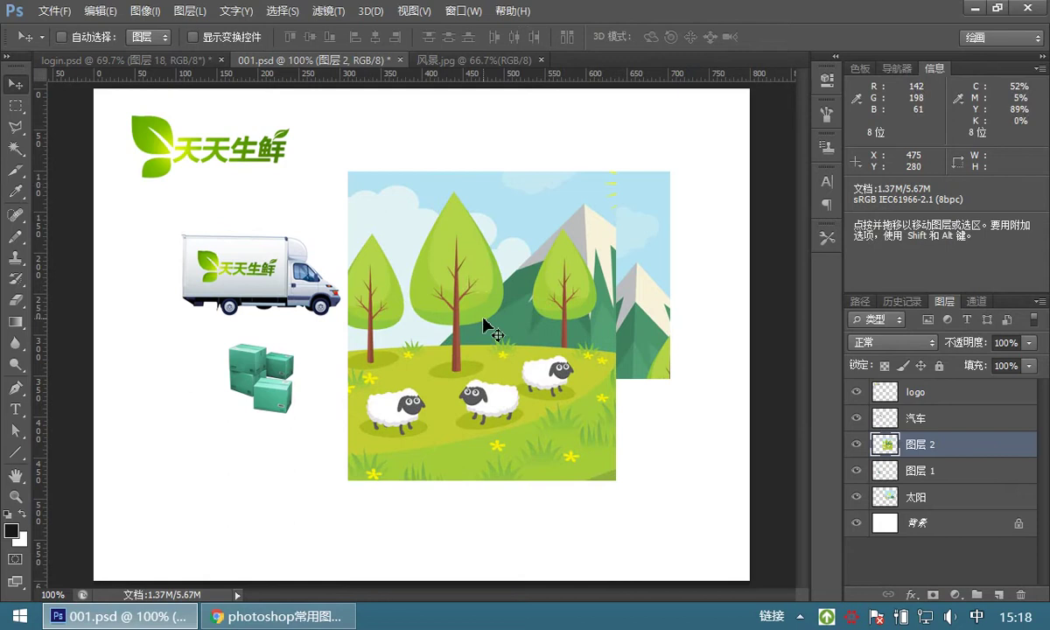
- Scale 图层 2 proportionally to about 60% with Free Transform, tilt it about 0.8° and move it below the sun picture's left part
key("ctrl+t")
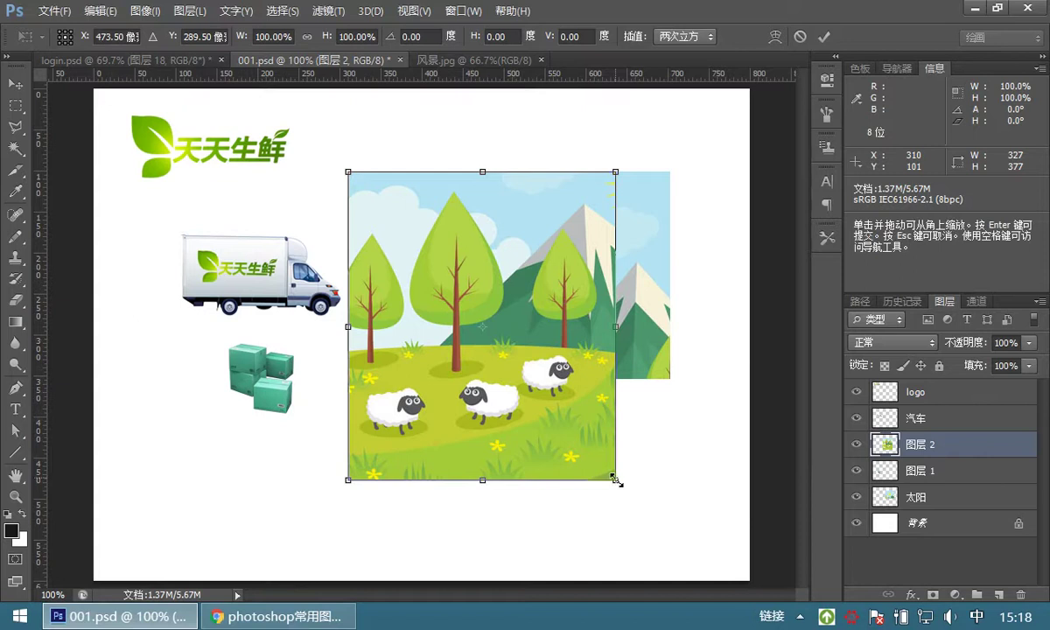
left_click_drag(616, 479, 488, 371)
mouse_move(550, 146)
left_mouse_down()
mouse_move(573, 117)
mouse_move(560, 140)
left_mouse_up()
left_click_drag(426, 247, 436, 295)
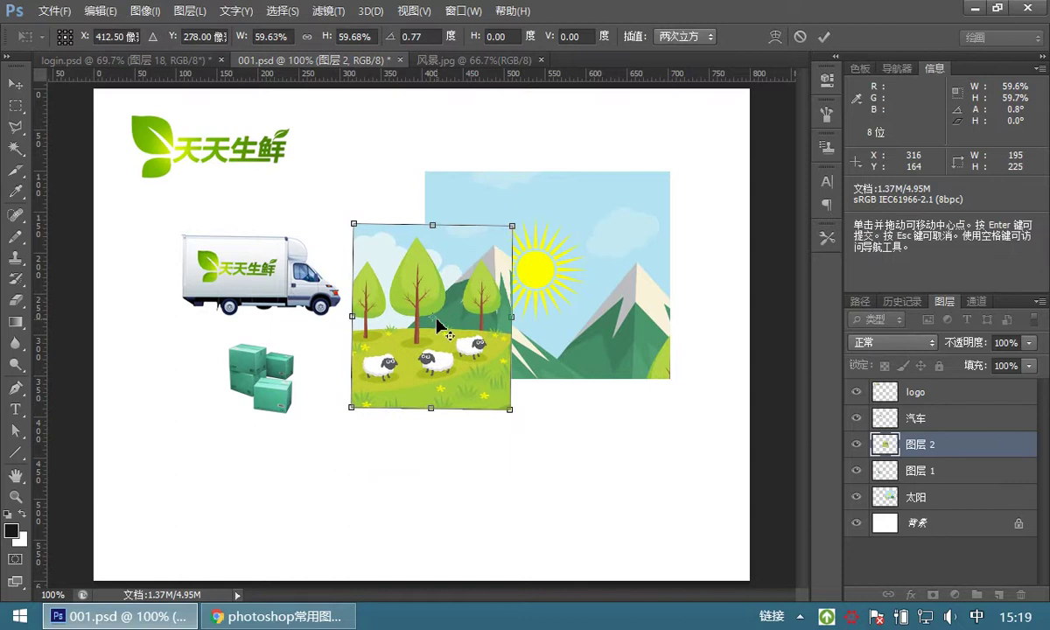
left_click_drag(461, 263, 468, 347)
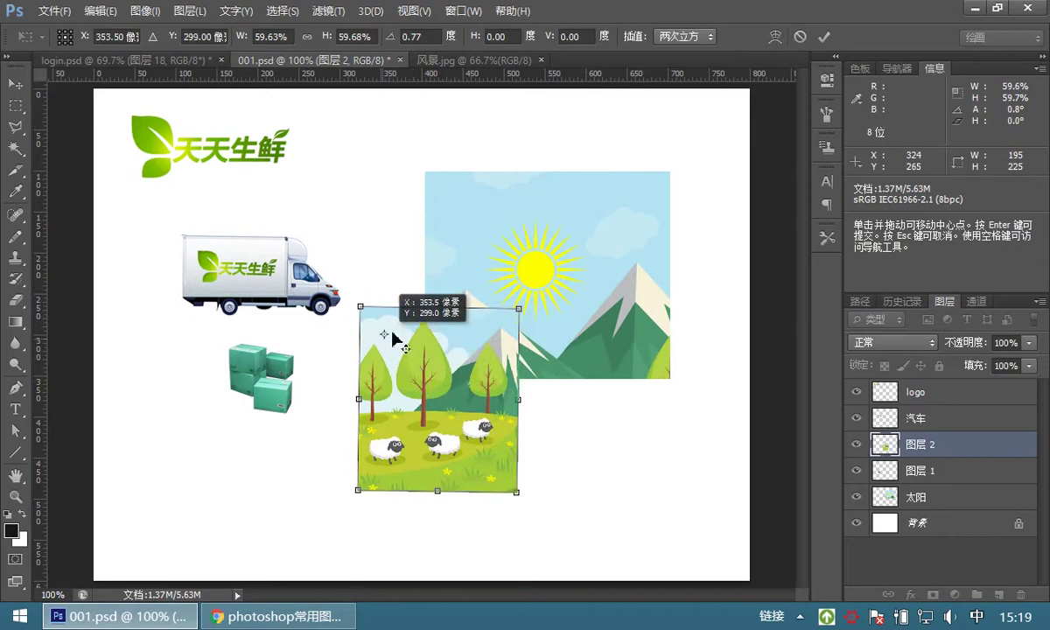
- Rotate 图层 2 to about 39.5° around its lower-right corner, apply the transform, and move the layer left against the van
left_click_drag(382, 331, 362, 295)
left_click_drag(560, 466, 534, 434)
left_click_drag(361, 306, 520, 496)
left_click_drag(583, 476, 584, 523)
left_click_drag(503, 344, 471, 348)
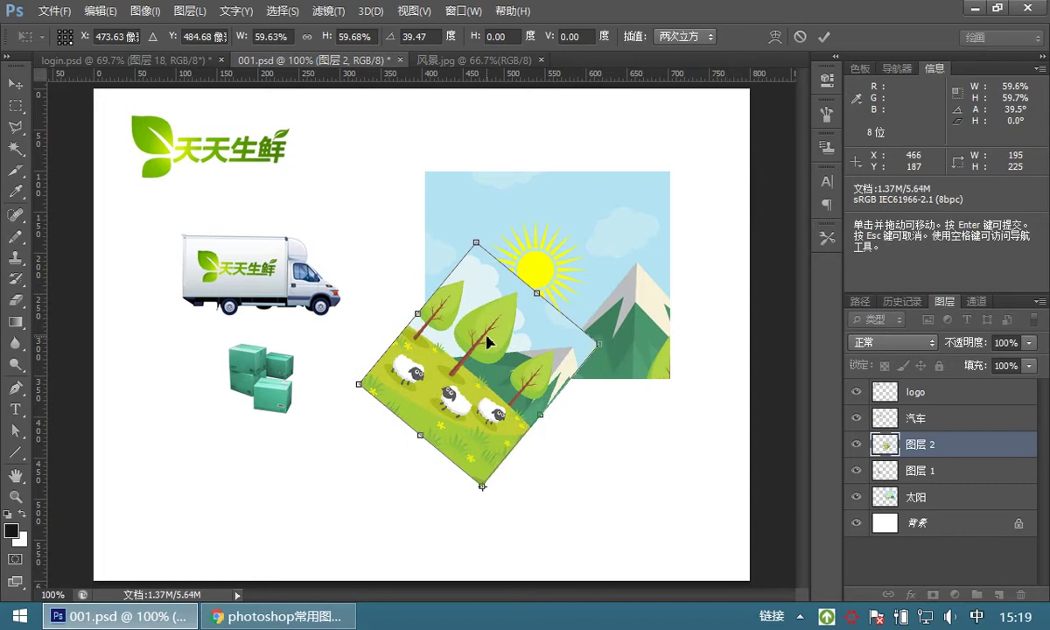
left_click(825, 40)
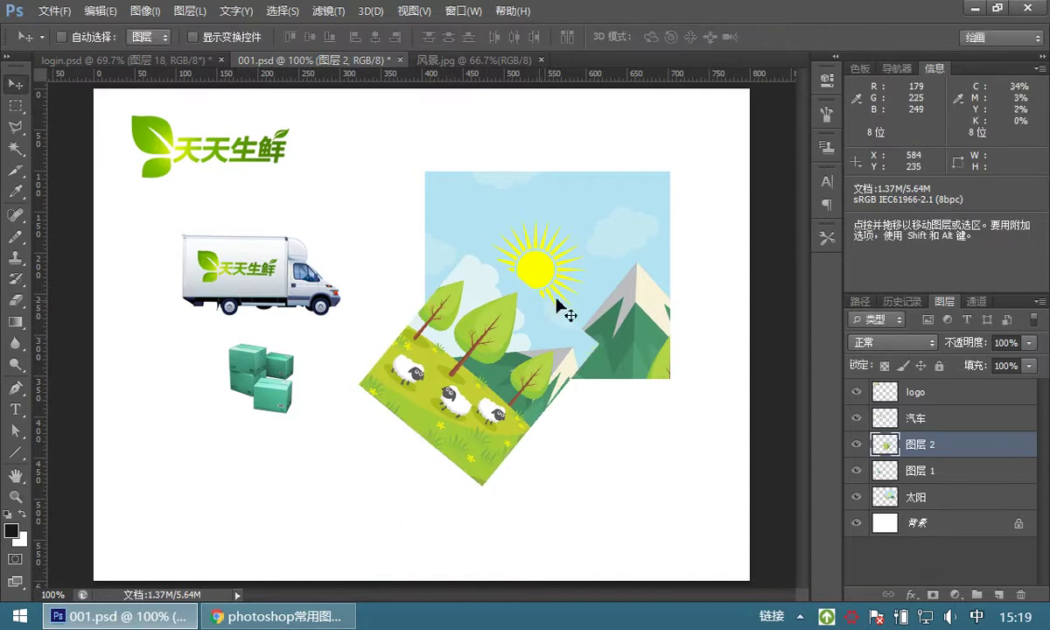
left_click_drag(491, 324, 415, 328)
mouse_move(393, 346)
left_mouse_down()
mouse_move(429, 337)
mouse_move(442, 389)
mouse_move(404, 344)
left_mouse_up()
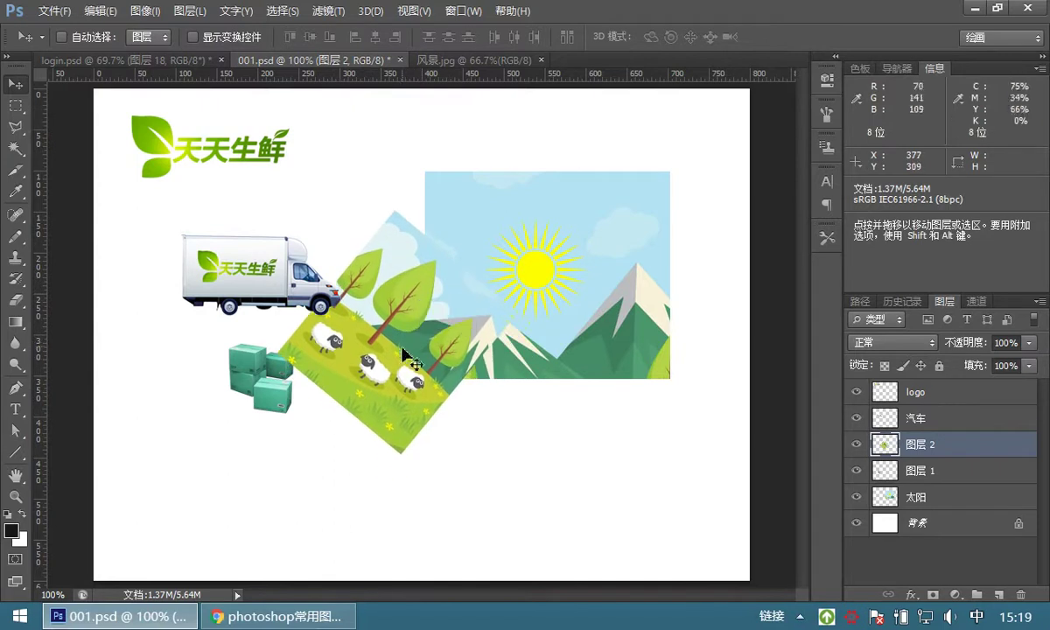
- Switch to Chrome and review the course notes on selected-layer operations and the History panel
left_click(298, 618)
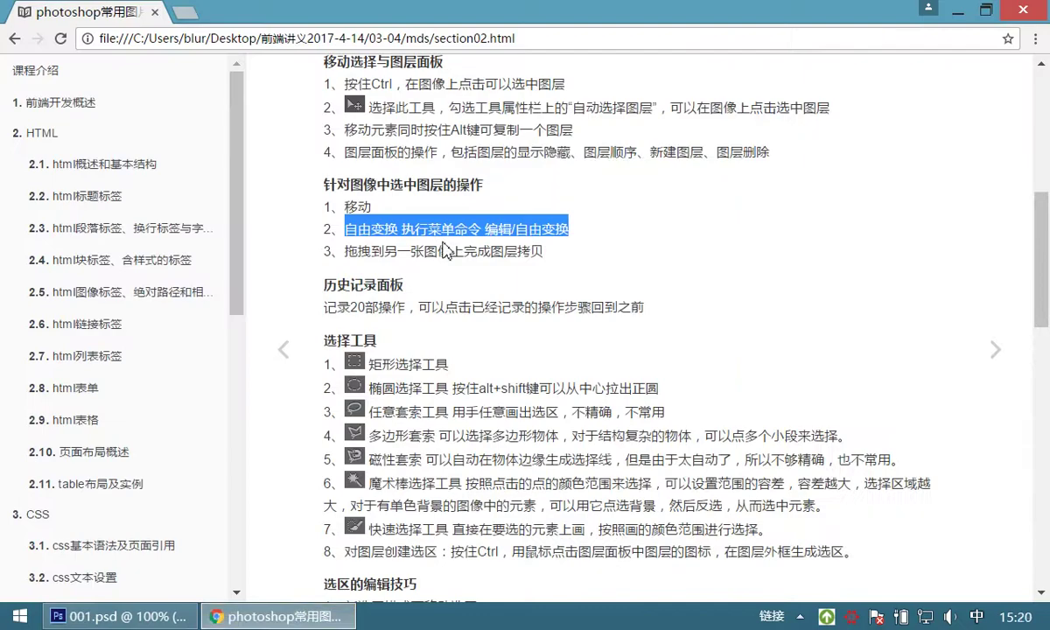
left_click(371, 213)
left_click_drag(345, 201, 552, 271)
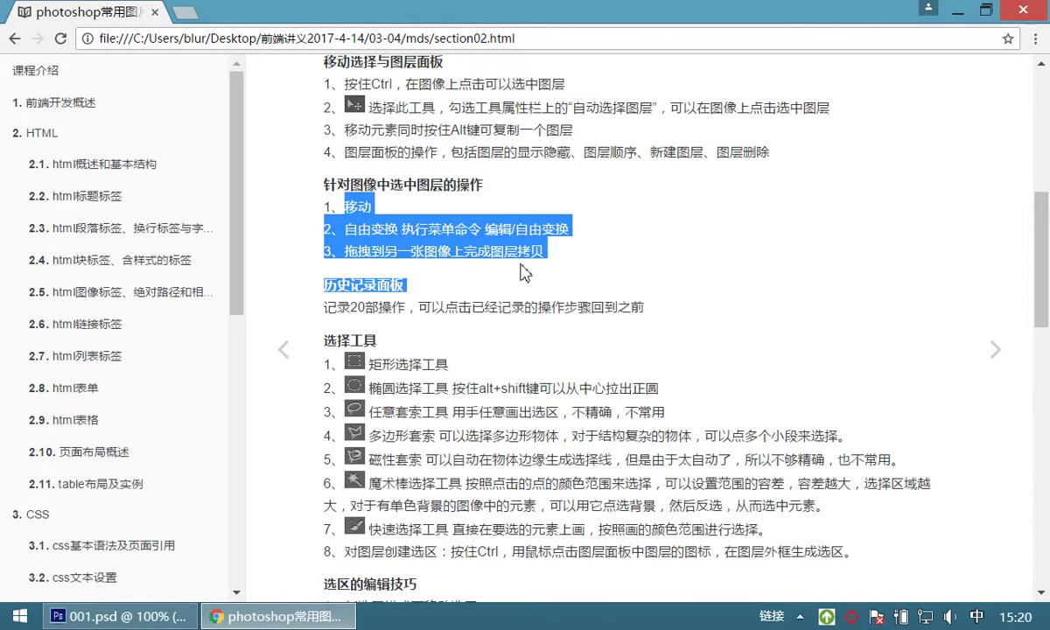
left_click(347, 207)
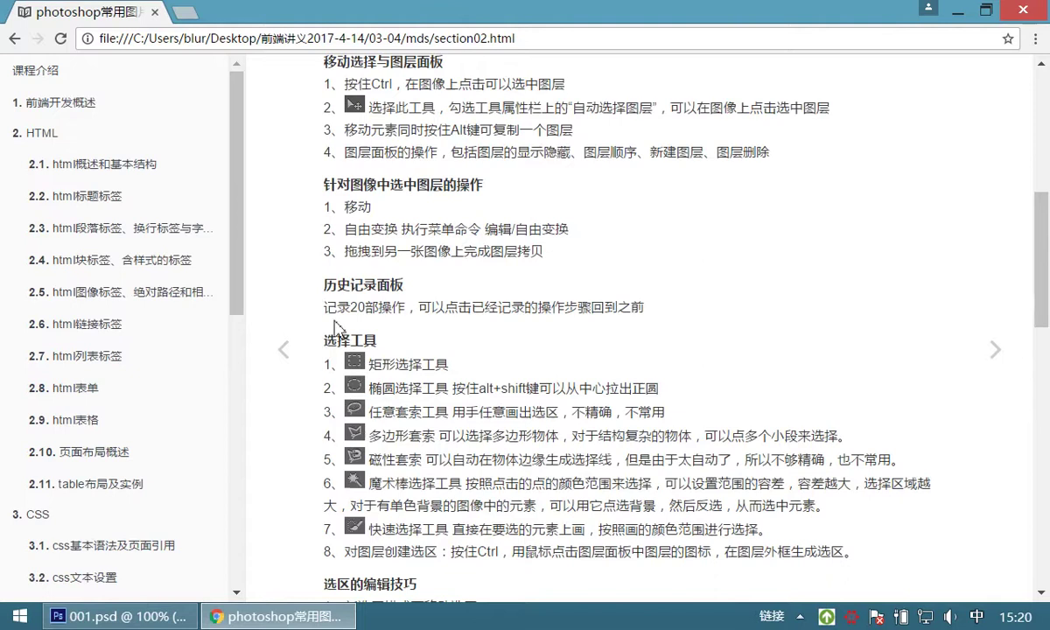
left_click_drag(329, 309, 657, 314)
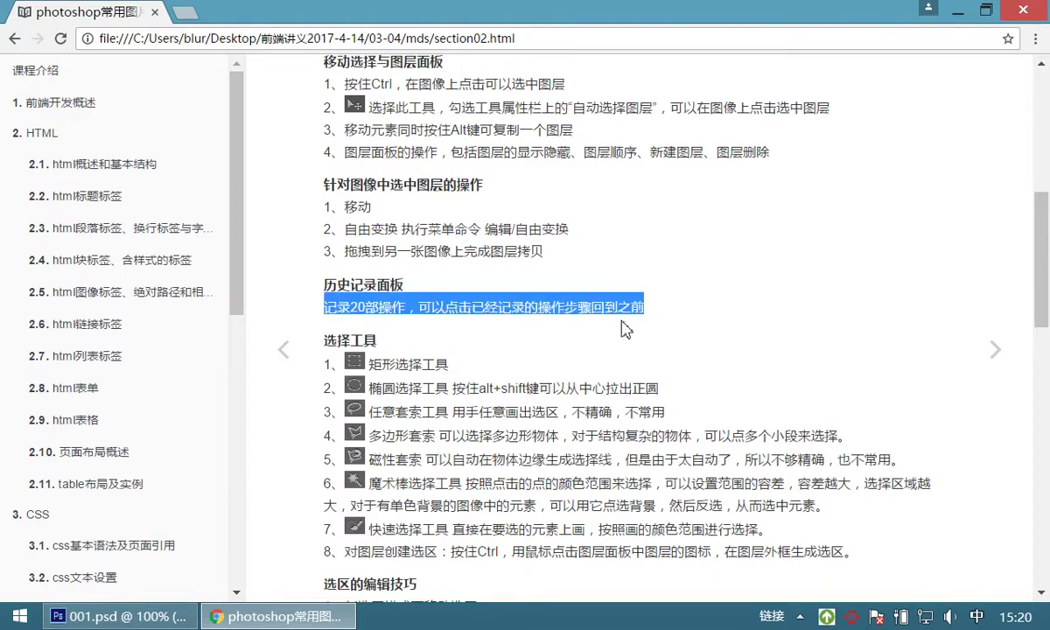
- Switch back to Photoshop and move the rotated trees-and-sheep layer slightly right, clear of the van
left_click(118, 616)
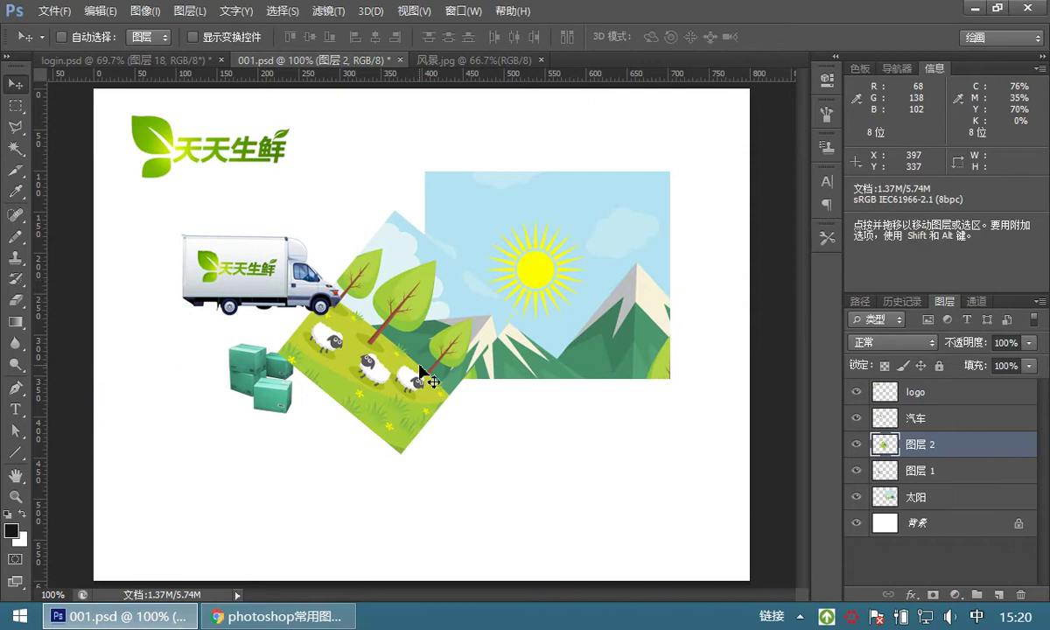
left_click_drag(422, 370, 460, 364)
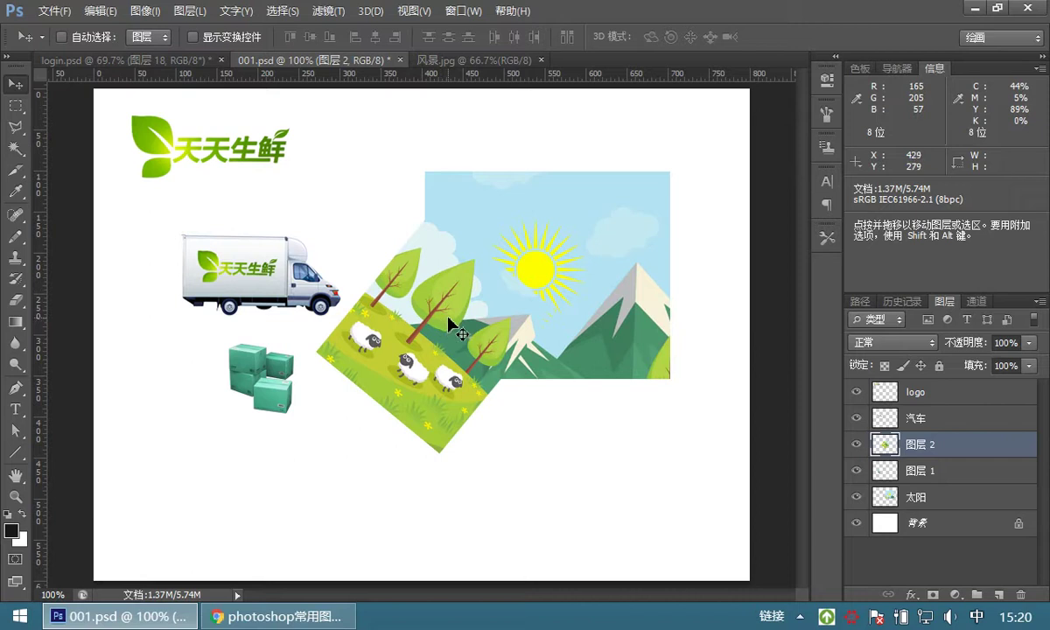
- Undo and redo the last move of the rotated layer several times
key("ctrl+z")
key("ctrl+z")
key("ctrl+z")
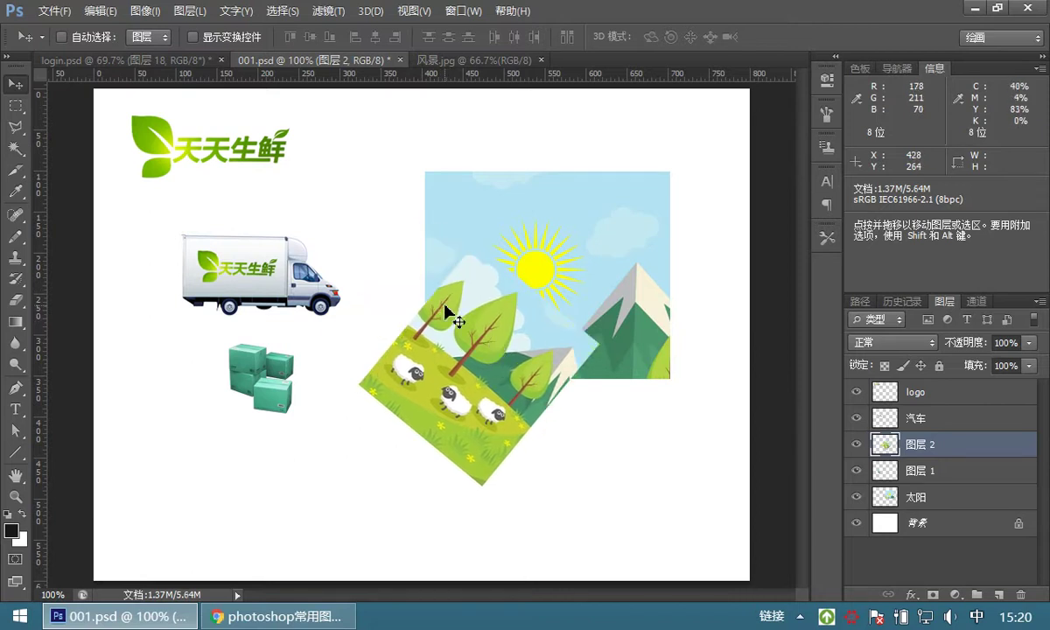
key("ctrl+z")
key("ctrl+z")
key("ctrl+z")
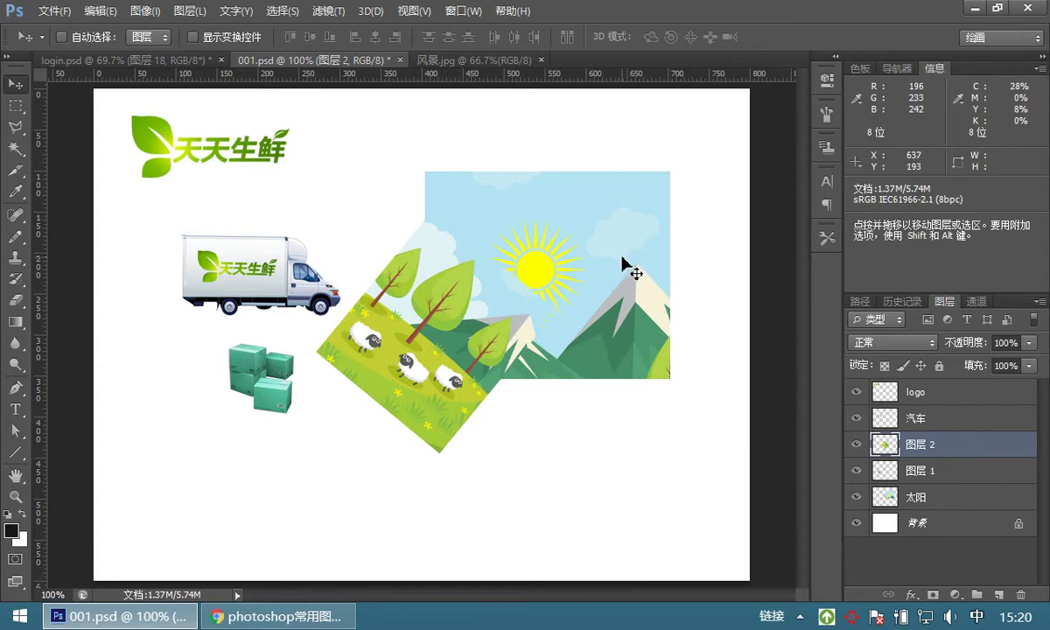
- Show the History panel, detach it from its panel group and close it
left_click(904, 301)
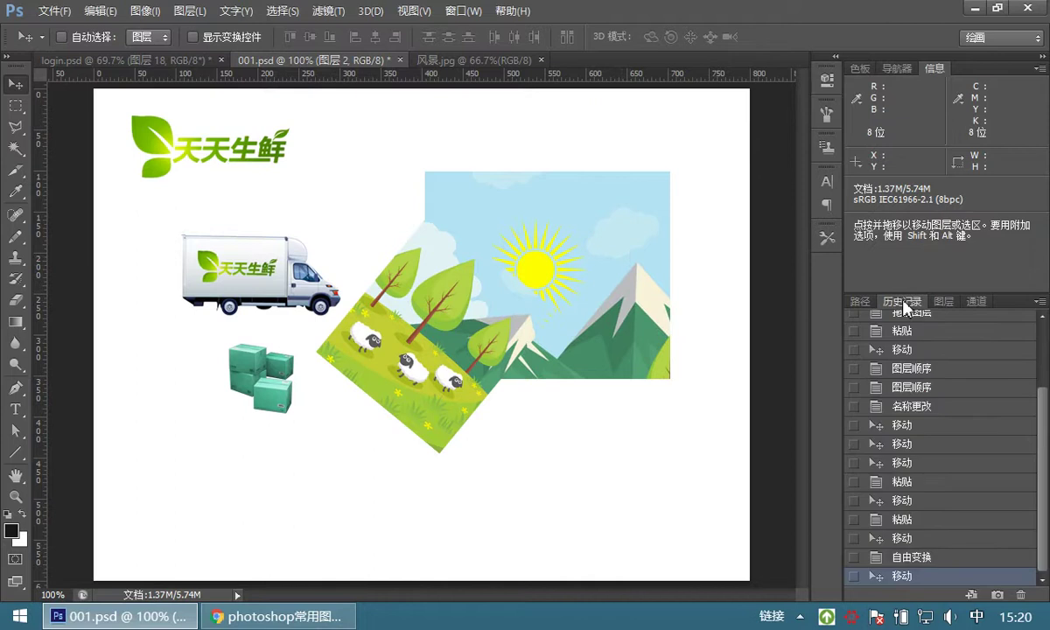
left_click_drag(910, 310, 587, 269)
left_click(720, 249)
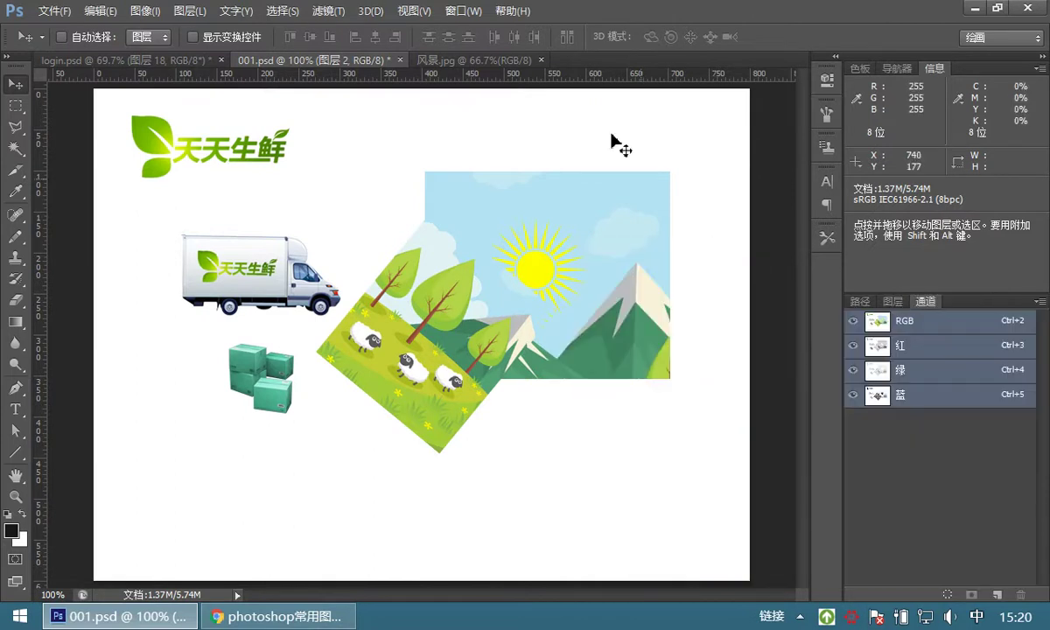
- Reopen the History panel, dock it in the Layers and Channels panel group, and browse its recorded states
left_click(460, 14)
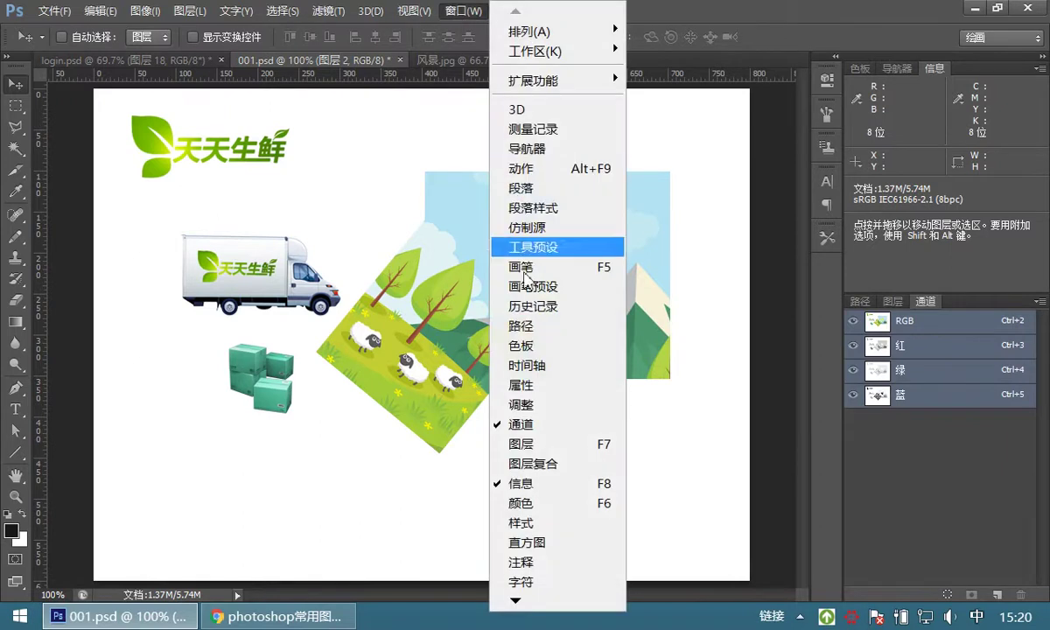
left_click(534, 307)
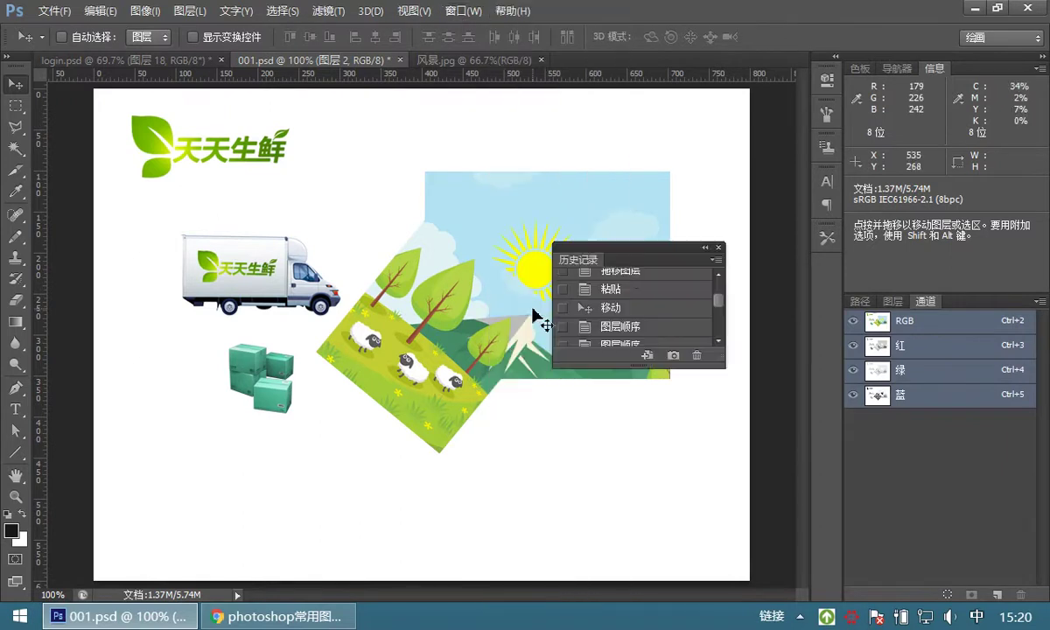
left_click_drag(579, 261, 906, 287)
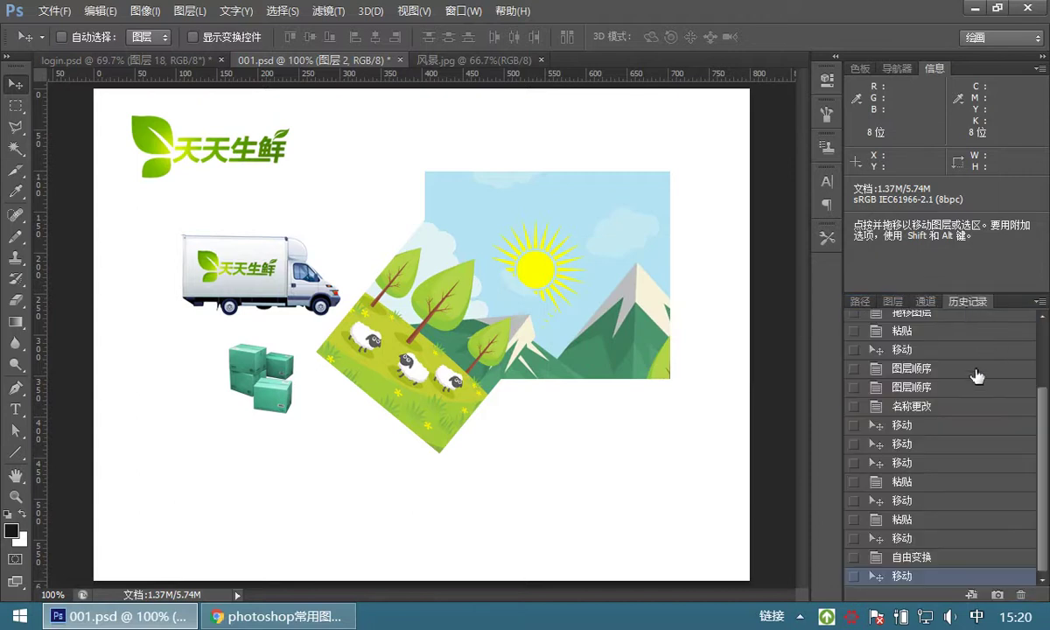
scroll(1048, 472, "up", 3)
left_click_drag(1047, 378, 1048, 480)
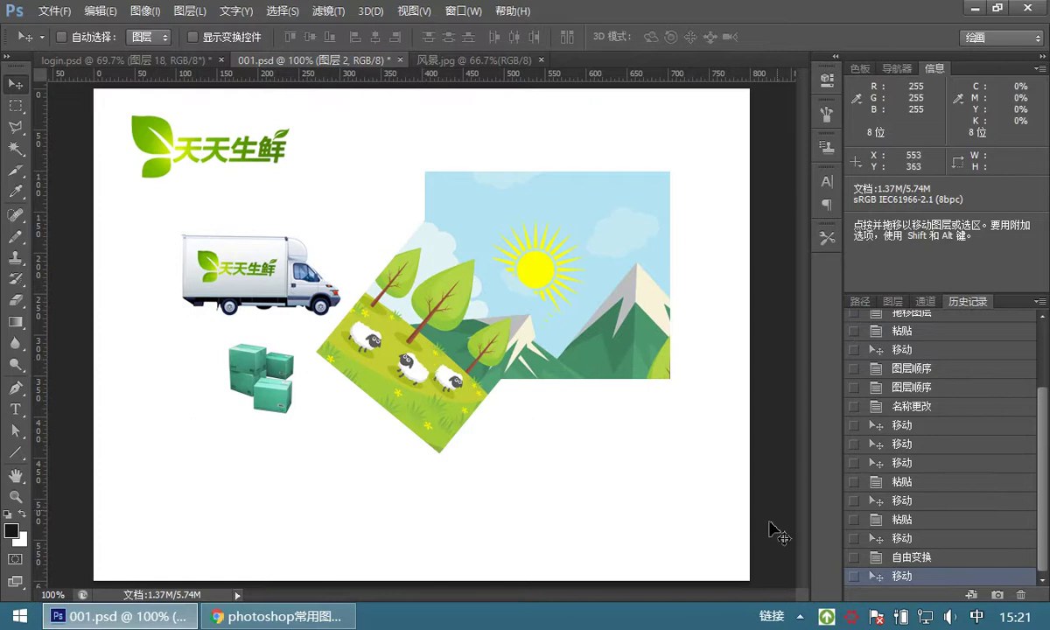
- Step back through the history states past the second paste, then restore the move state just before the free transform
left_click(926, 563)
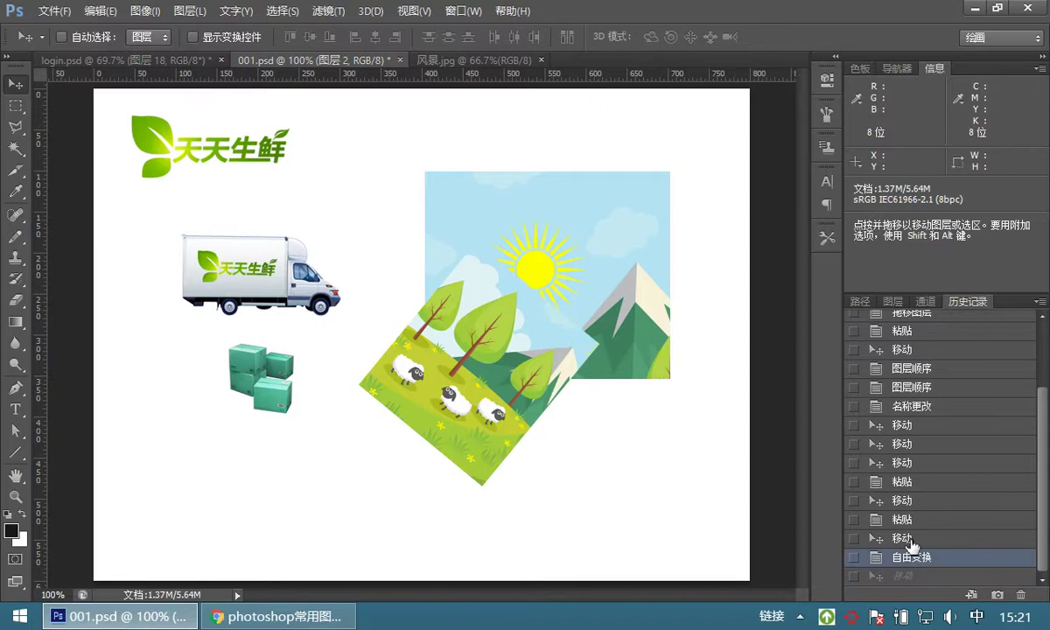
left_click(910, 540)
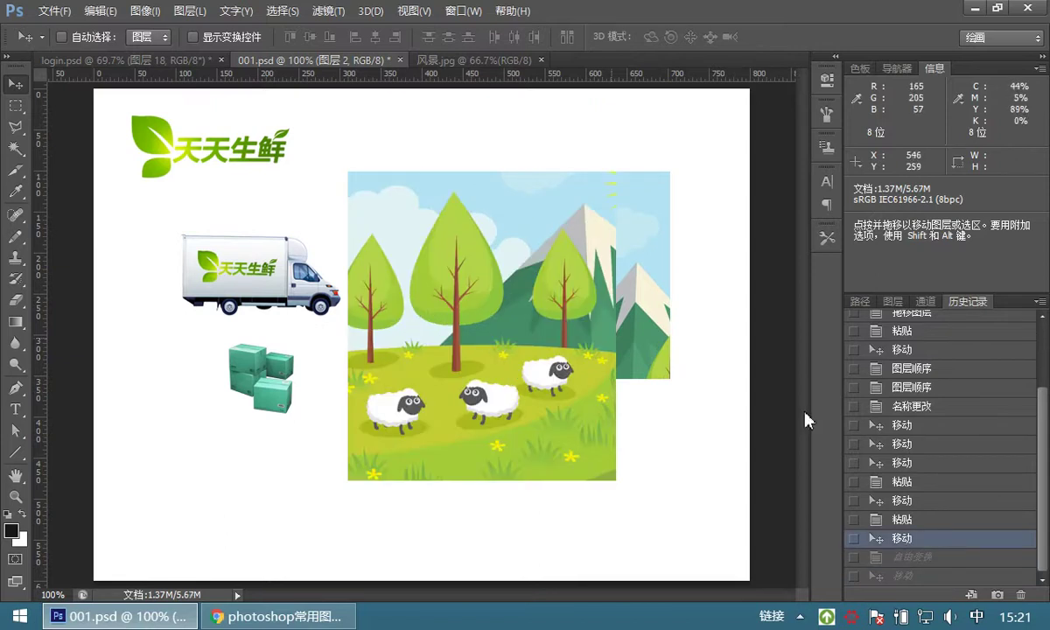
left_click(929, 520)
left_click(921, 501)
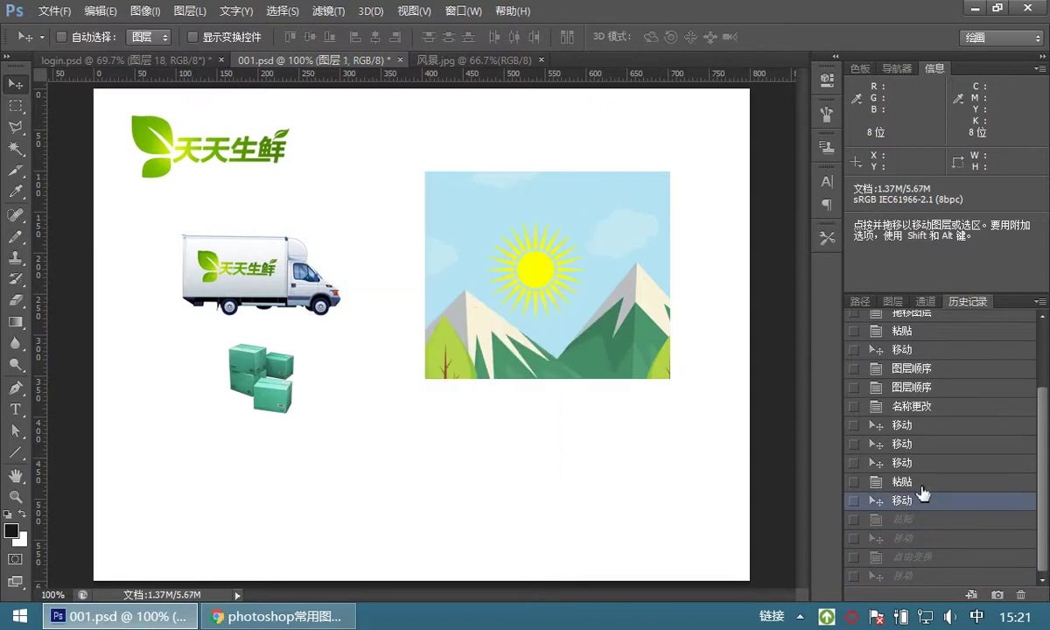
left_click(910, 520)
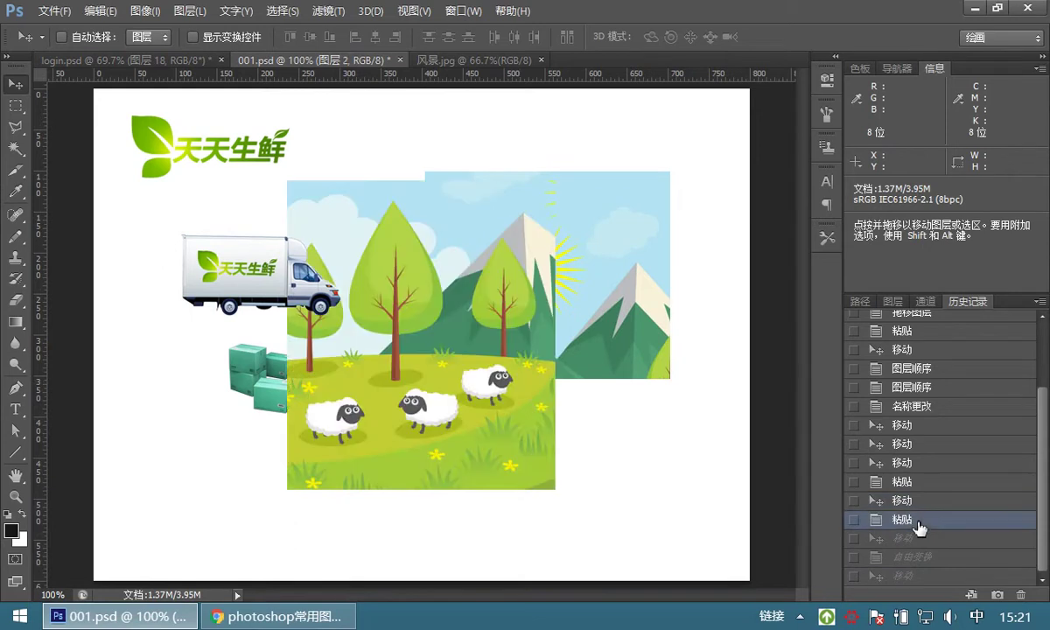
left_click(925, 540)
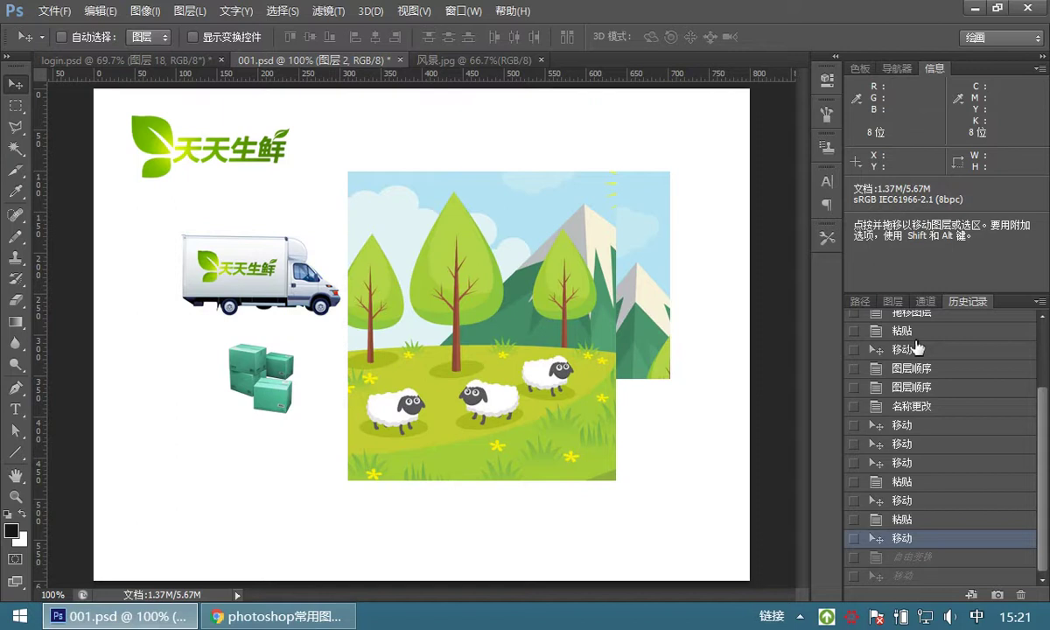
scroll(983, 437, "up", 5)
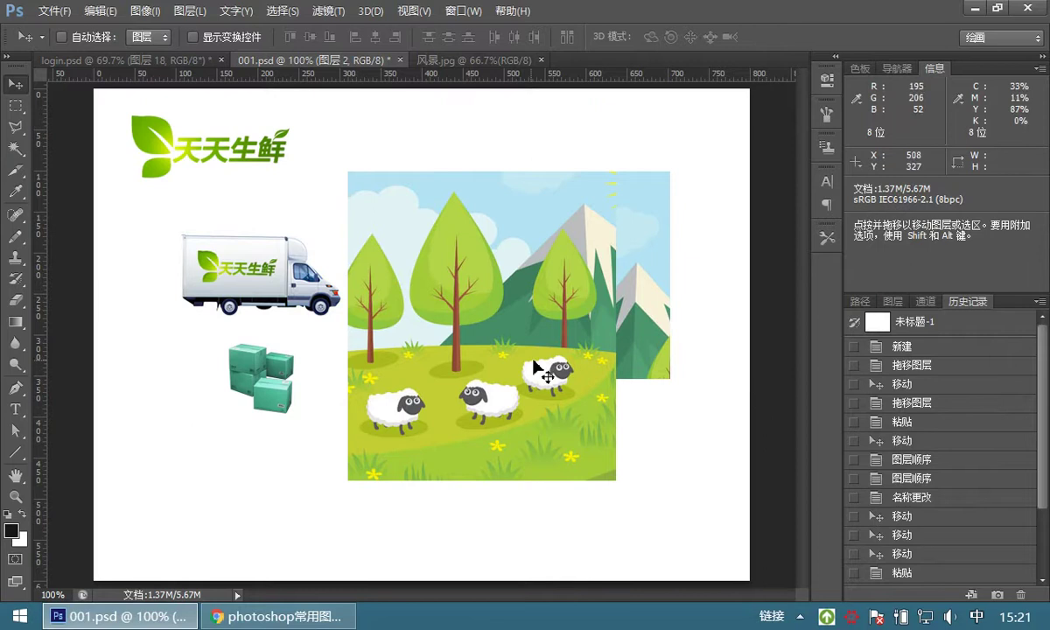
- Move the unrotated trees-and-sheep layer left, then move the van left as well
left_click_drag(508, 344, 462, 340)
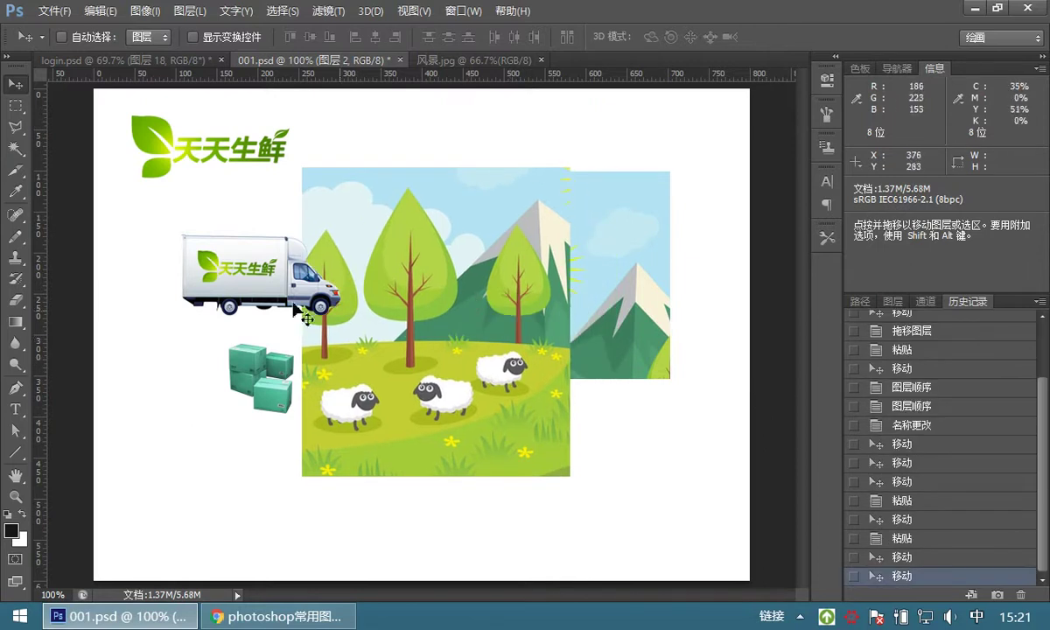
left_click_drag(269, 276, 235, 278)
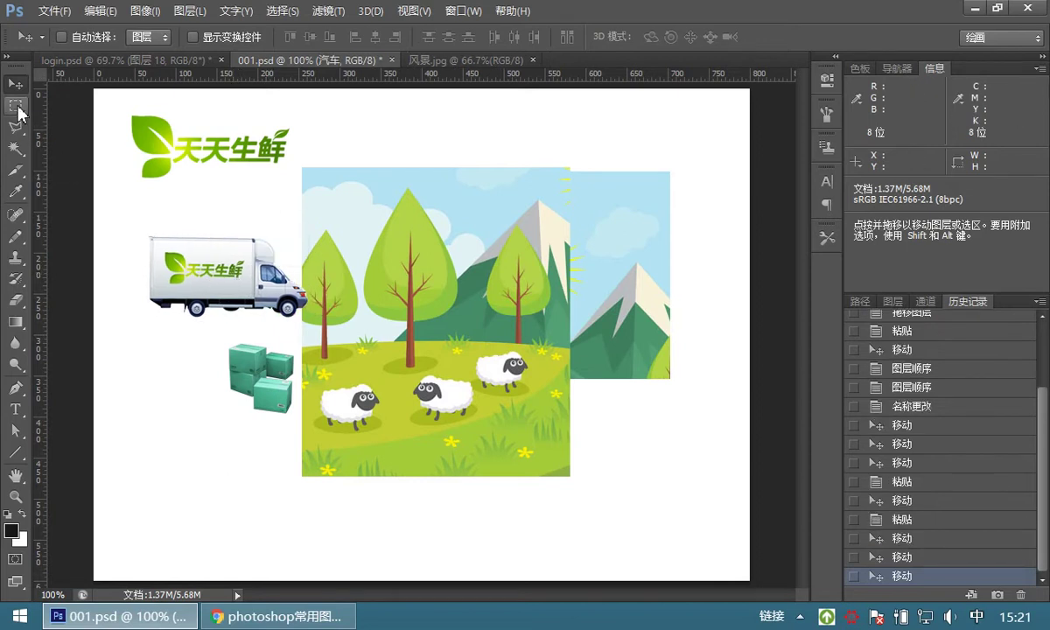
- Show the marquee tool variants, then switch to Chrome to review the selection tool notes, highlighting the elliptical tool line, and return to Photoshop
left_click(17, 109)
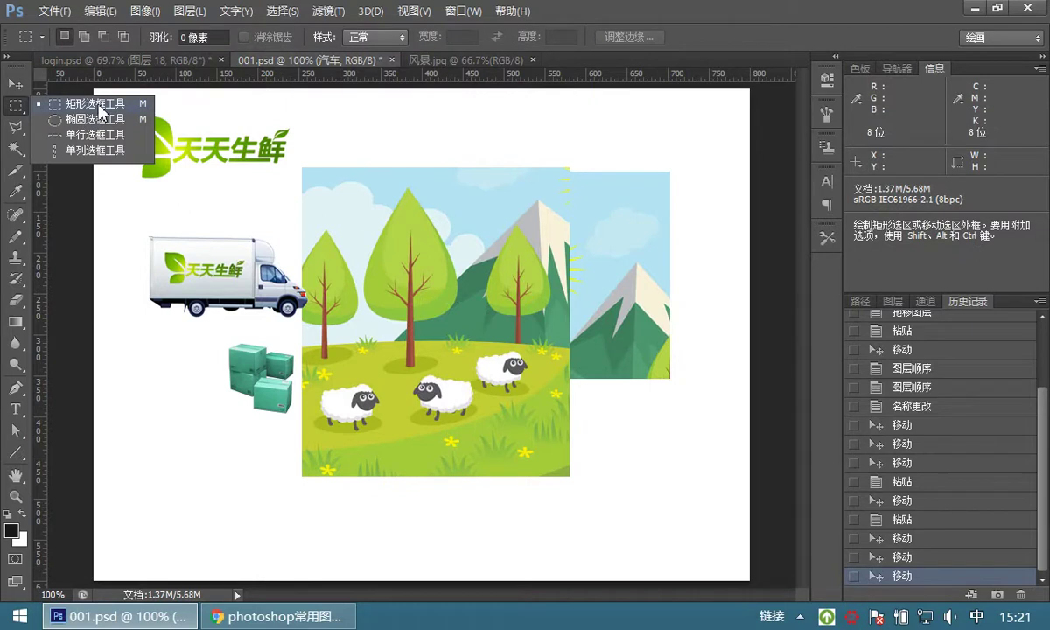
left_click(276, 616)
scroll(374, 265, "down", 2)
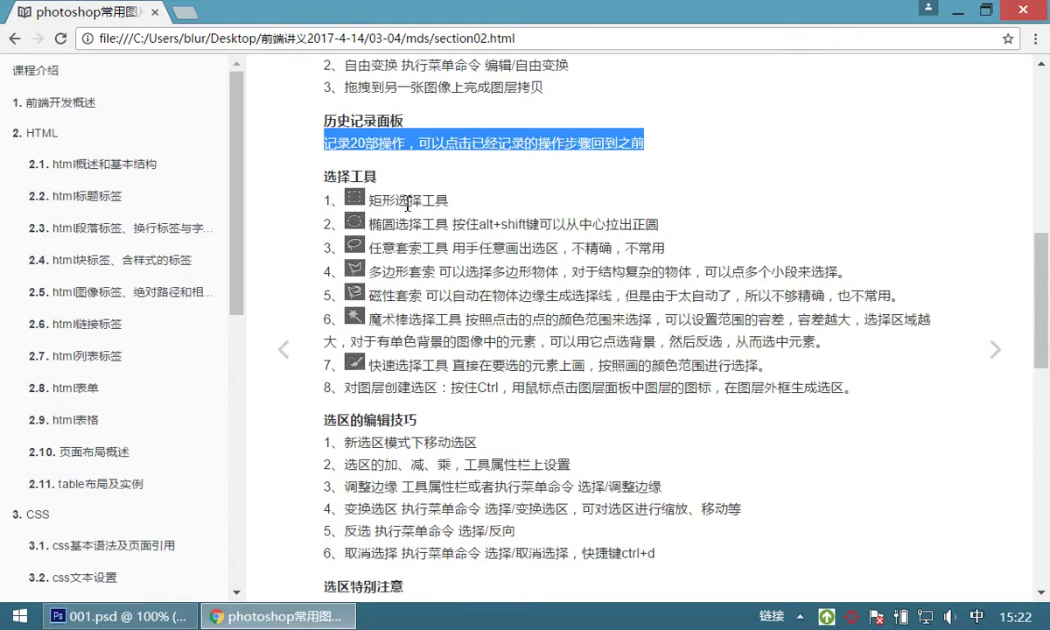
left_click_drag(364, 224, 663, 227)
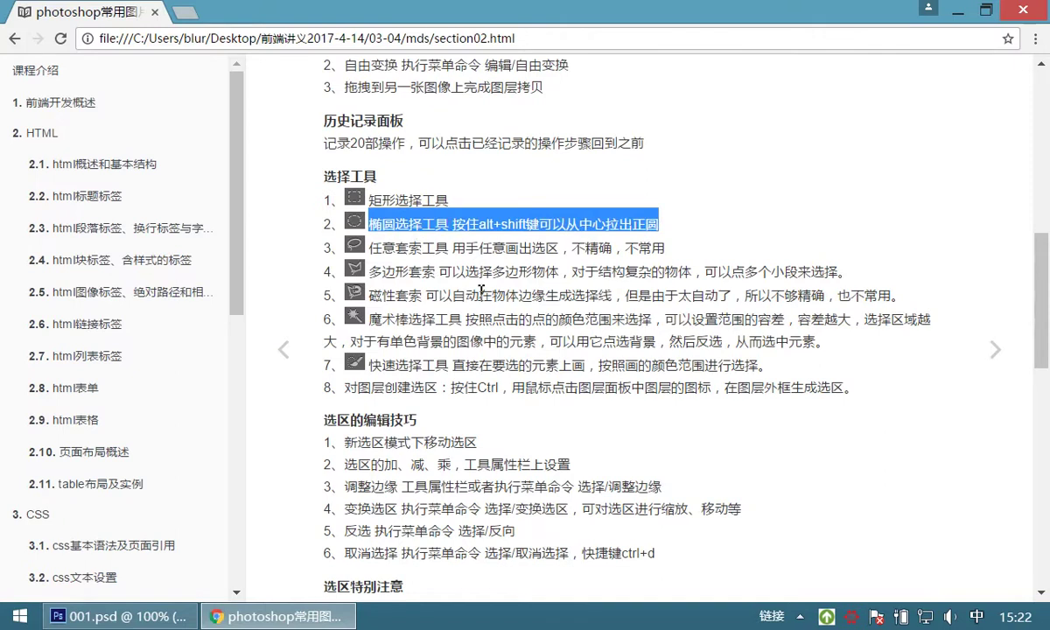
left_click(320, 623)
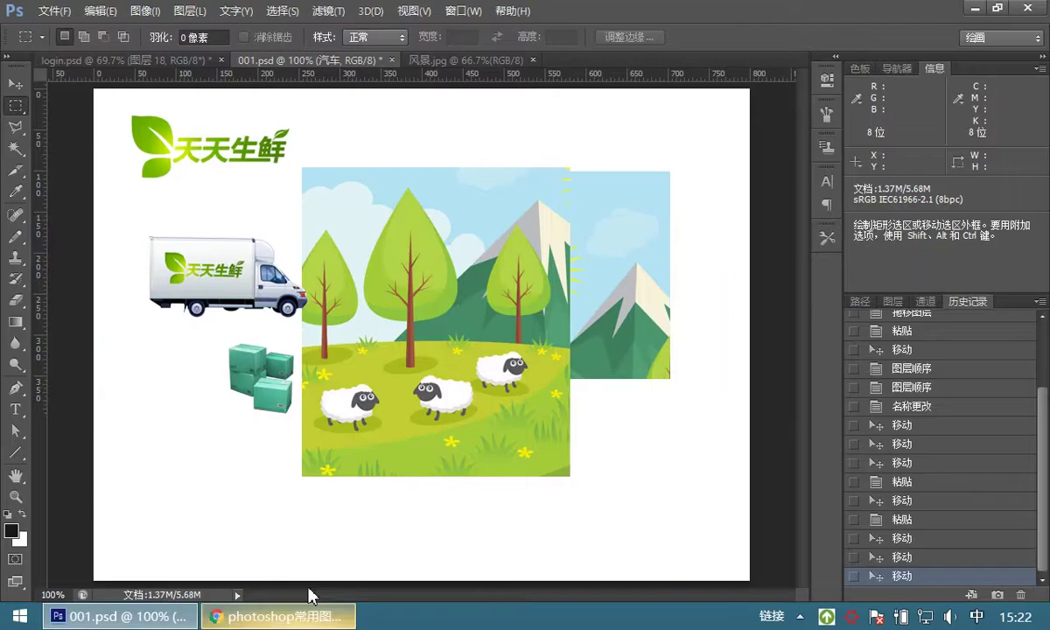
- Switch to 风景.jpg and deselect the rectangular selection around the trees and sheep
left_click(447, 66)
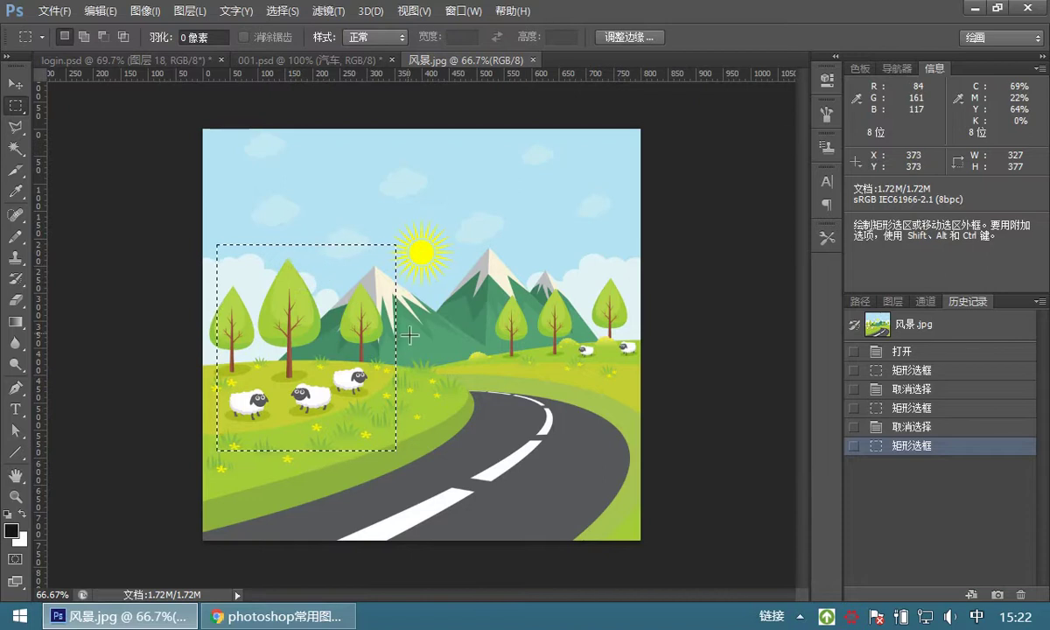
right_click(309, 277)
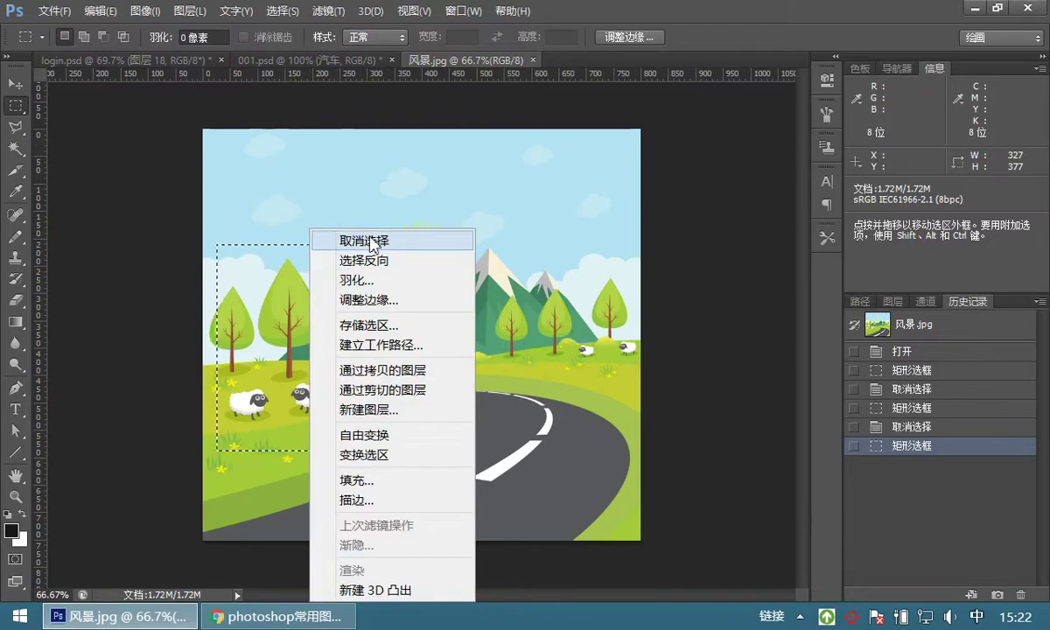
left_click(376, 129)
left_click(282, 10)
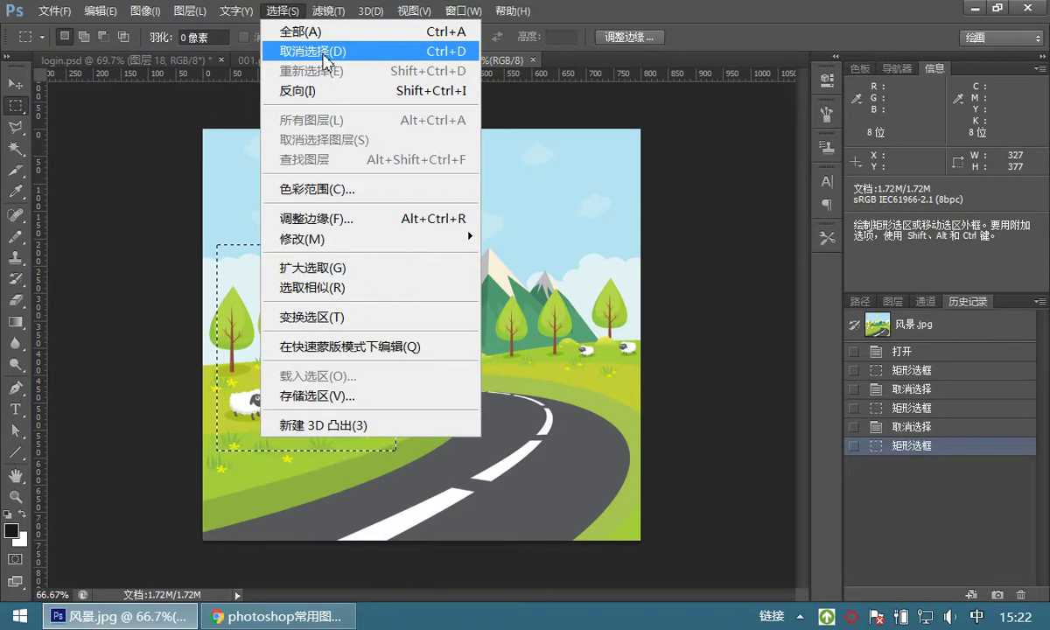
left_click(461, 58)
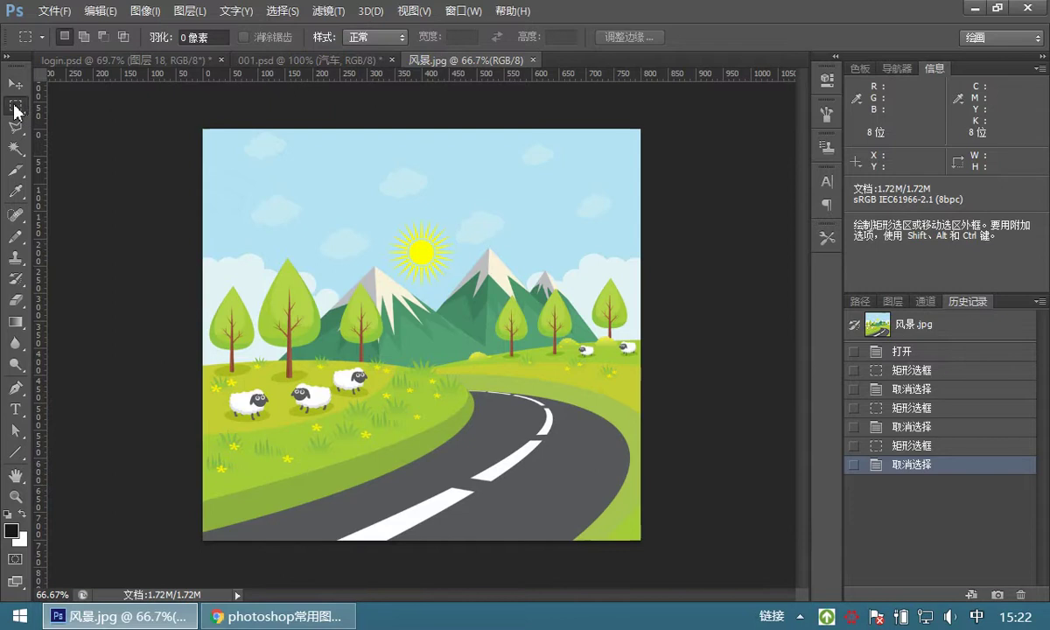
- With the Elliptical Marquee tool, draw an ellipse about 412 by 366 px around the sun and mountains, then deselect it
right_click(15, 109)
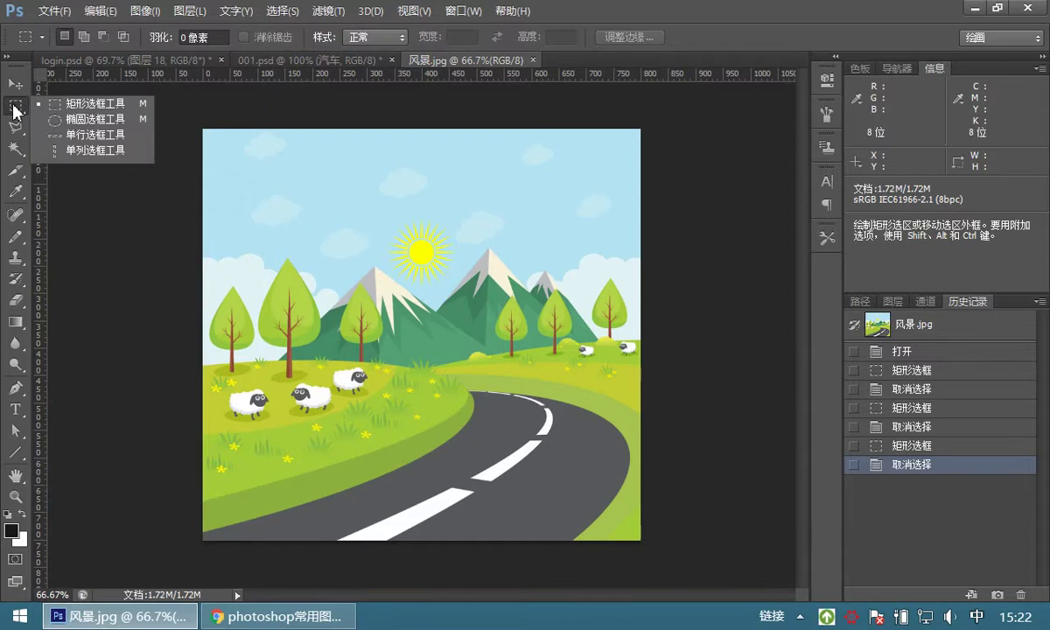
left_click(91, 122)
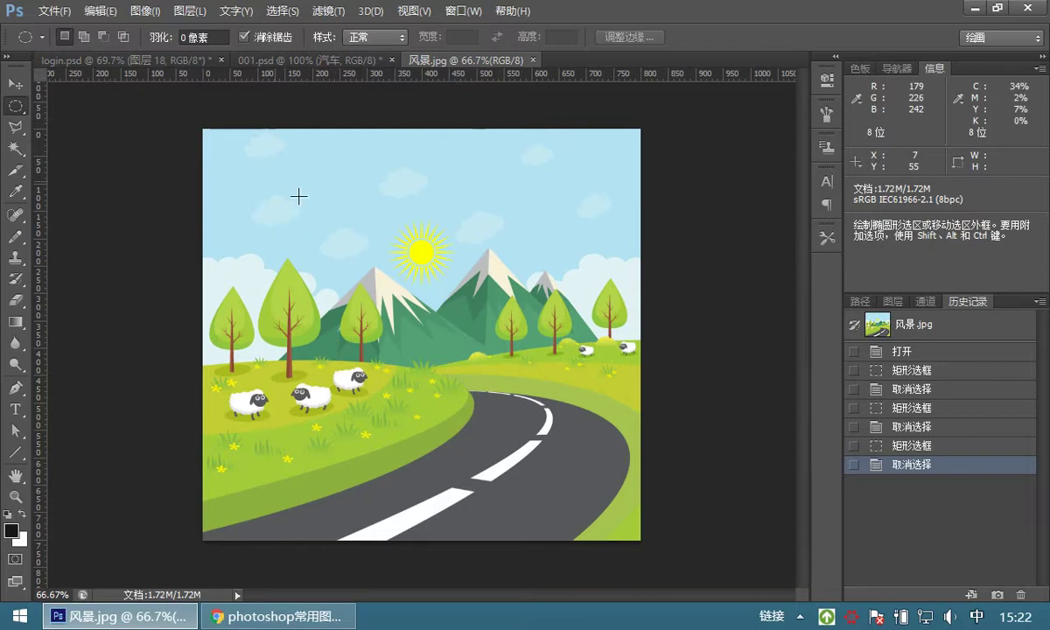
left_click_drag(281, 183, 525, 394)
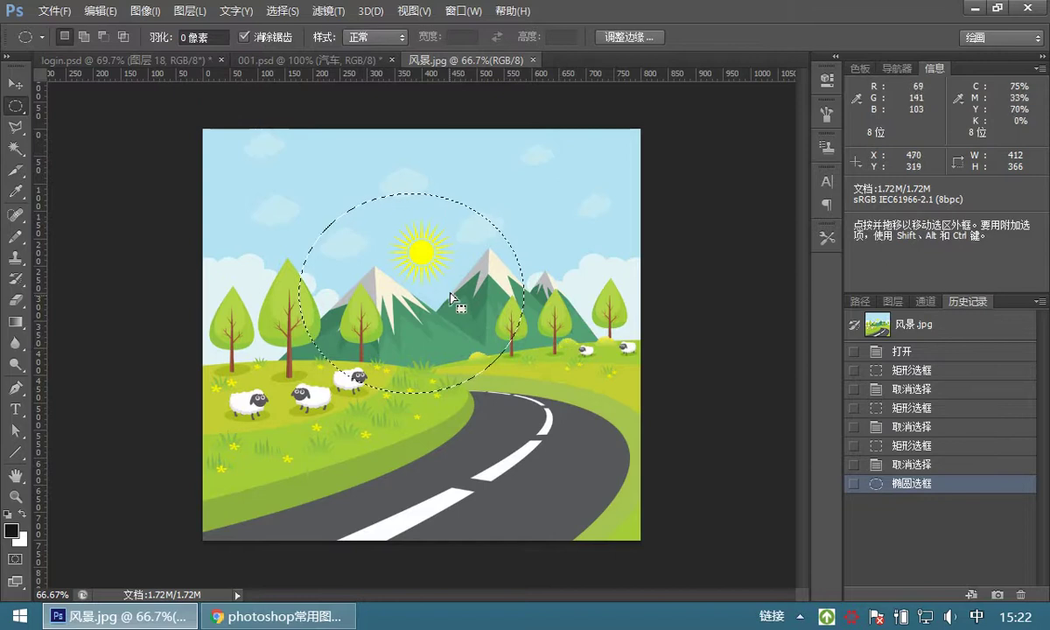
left_click(422, 282)
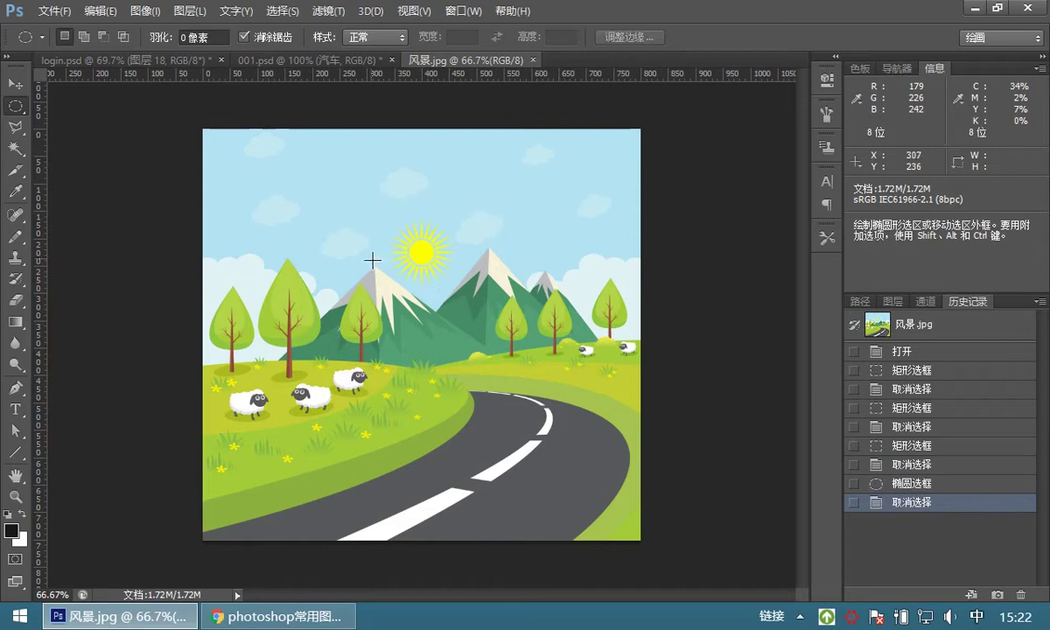
- Draw two perfectly circular selections over the sun and mountains, about 337 px and 364 px in diameter, deselecting each one
left_click_drag(342, 223, 601, 404)
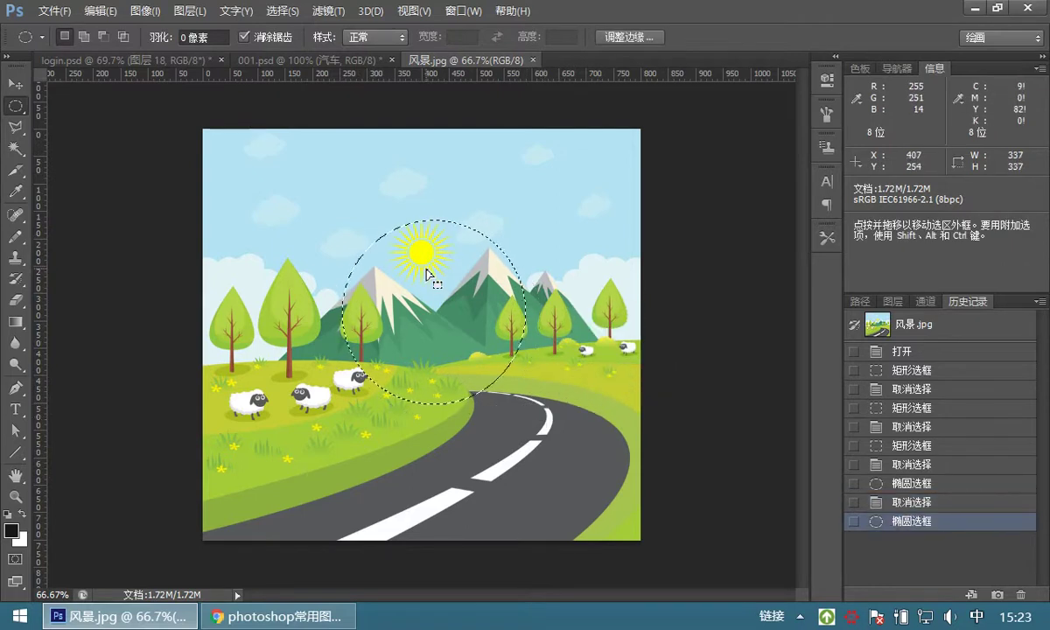
left_click(406, 263)
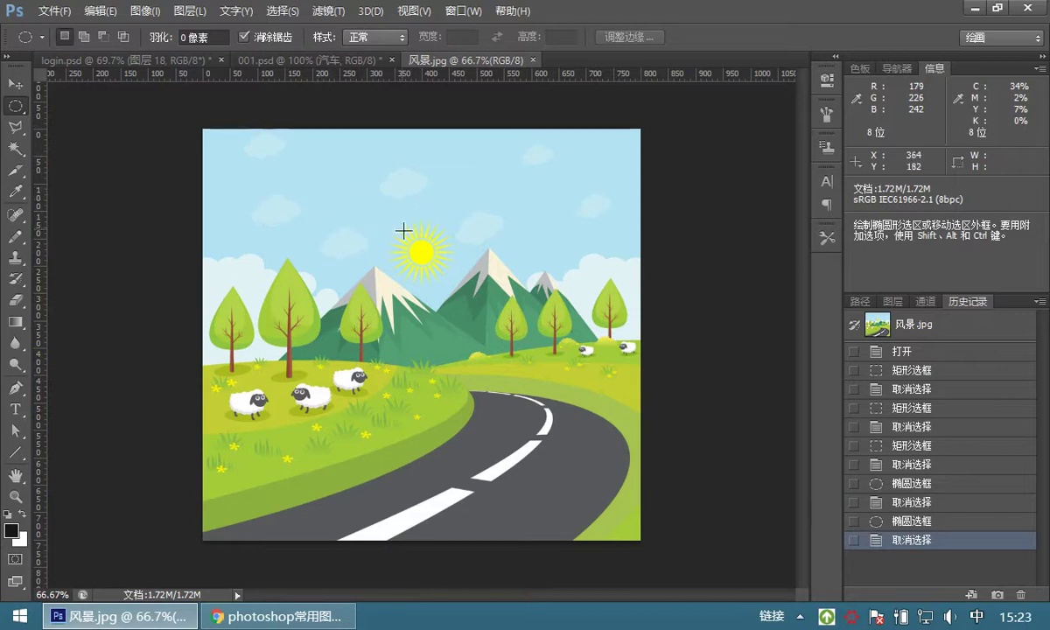
left_click_drag(307, 176, 508, 362)
left_click_drag(508, 362, 515, 370)
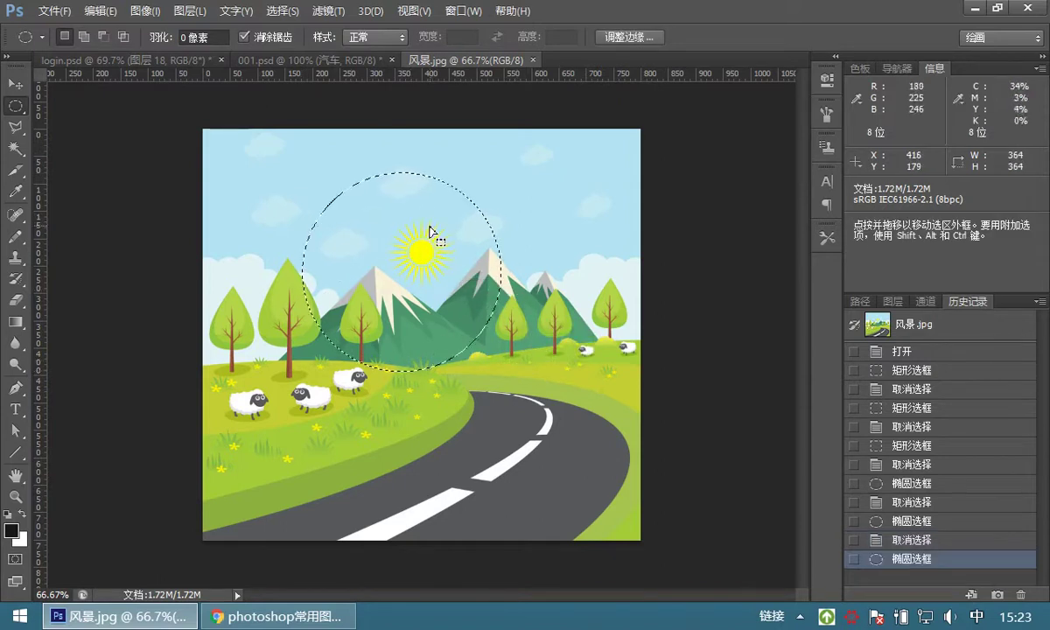
key("ctrl+d")
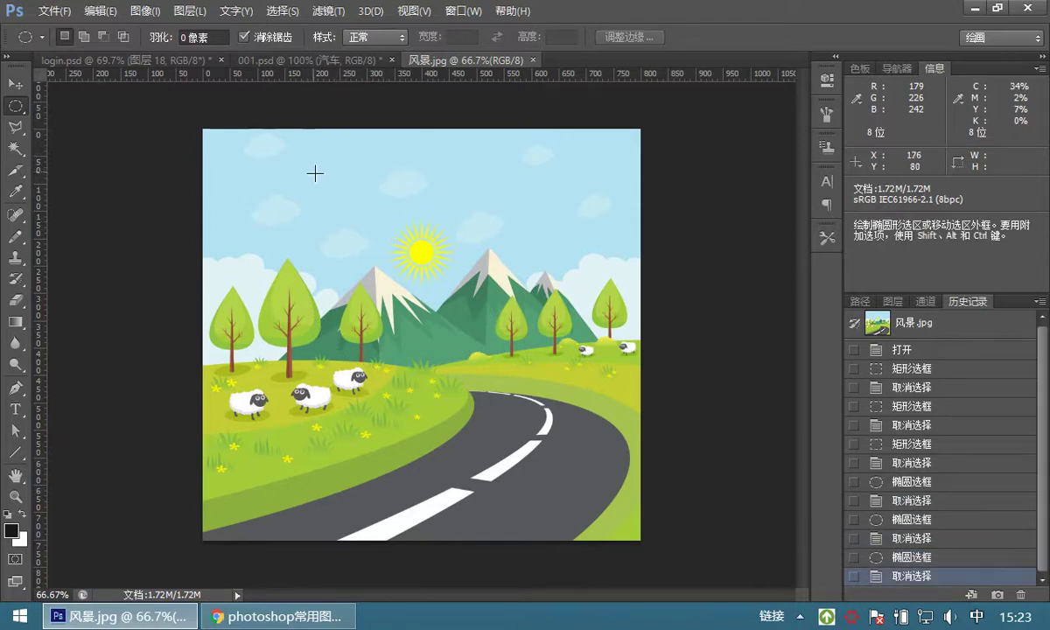
- Draw an elliptical selection about 444 by 428 px and shift it down-left over the trees, sheep and sun
left_click_drag(323, 180, 543, 398)
left_click_drag(435, 317, 377, 357)
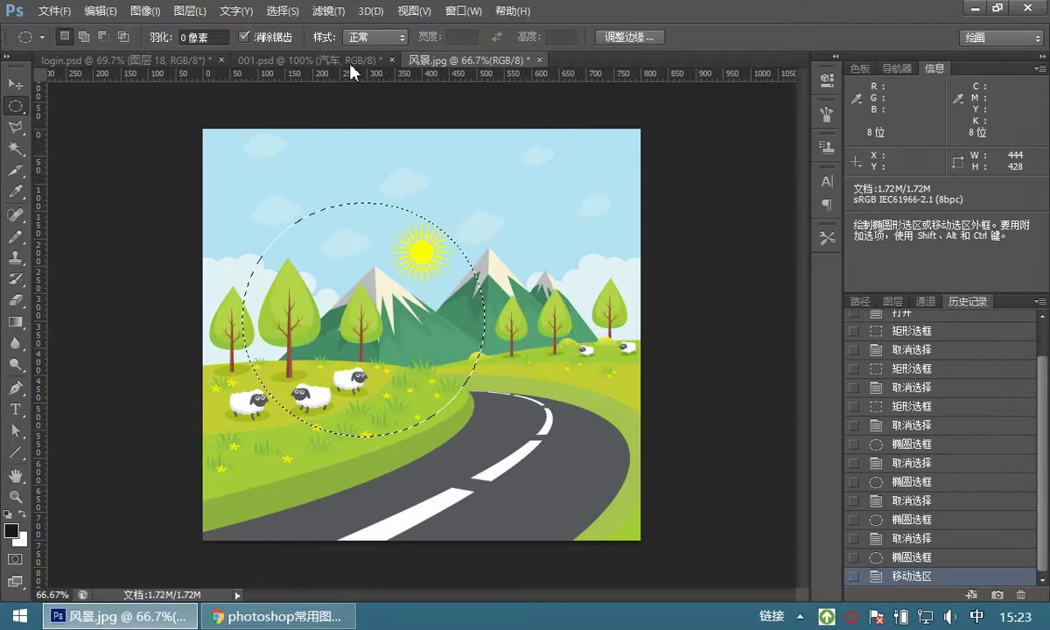
- Paste the copied elliptical area into 001.psd and move the new layer down-right, away from the van
left_click(299, 57)
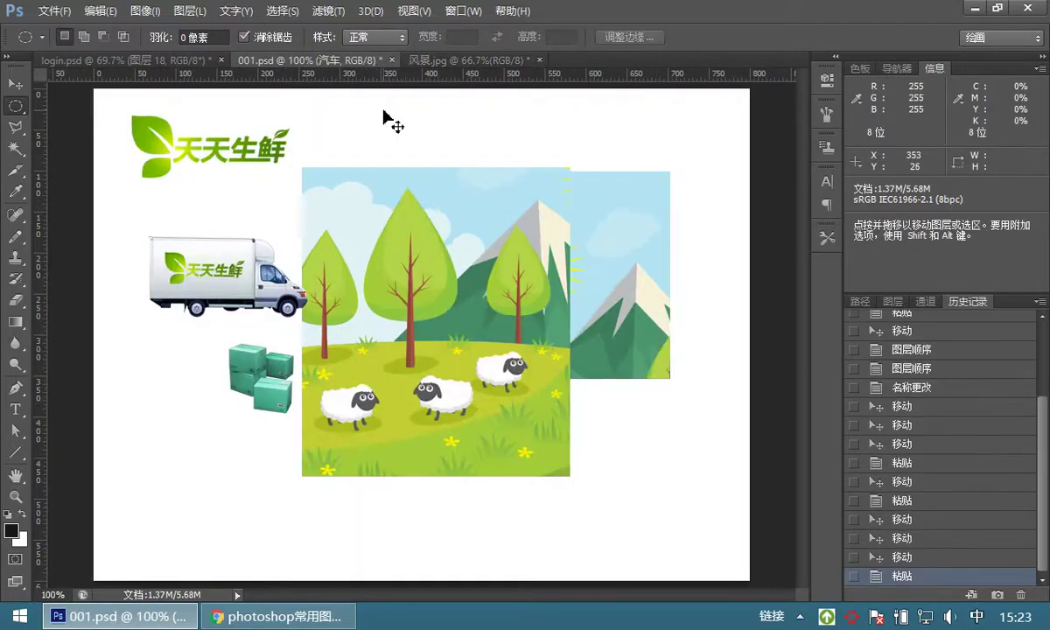
key("ctrl+v")
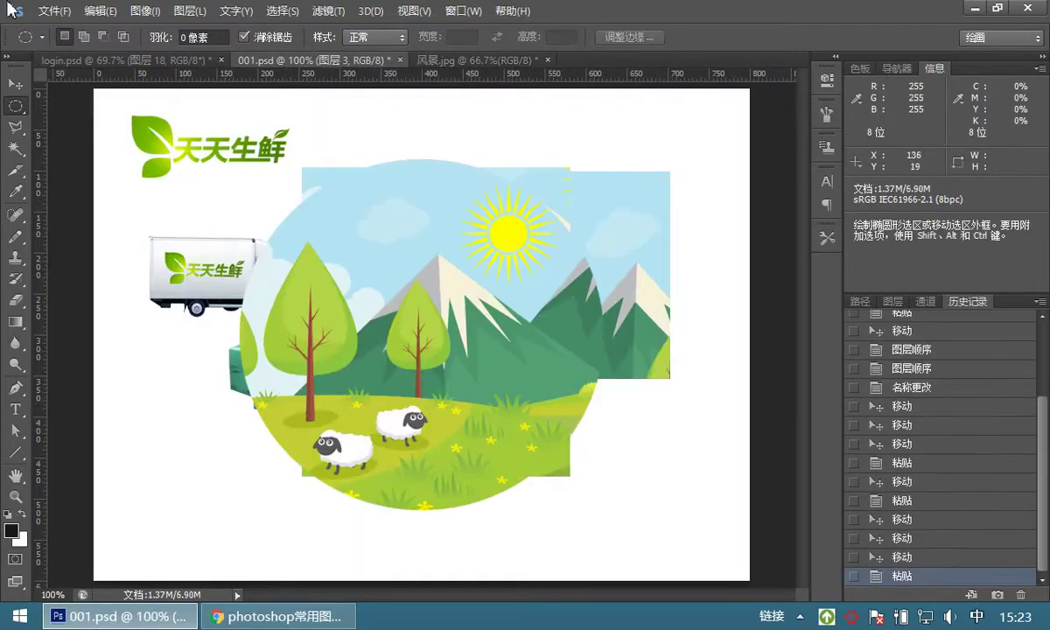
left_click(16, 84)
left_click_drag(413, 286, 484, 319)
- Return to 风景.jpg, then review the selection-editing notes in Chrome on moving and combining selections, and switch back to Photoshop
left_click(433, 59)
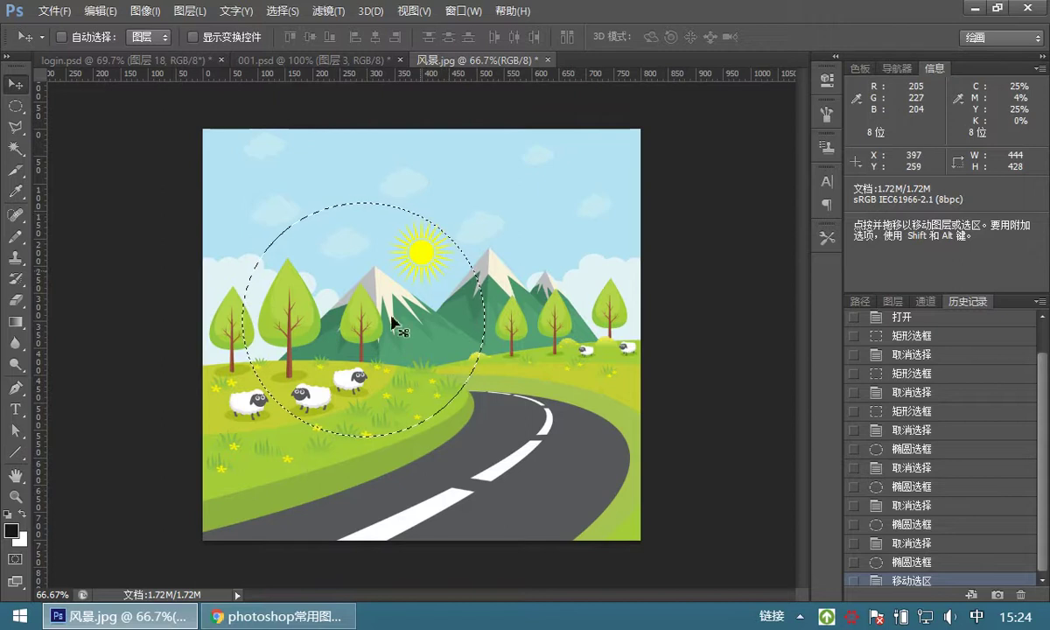
left_click(254, 620)
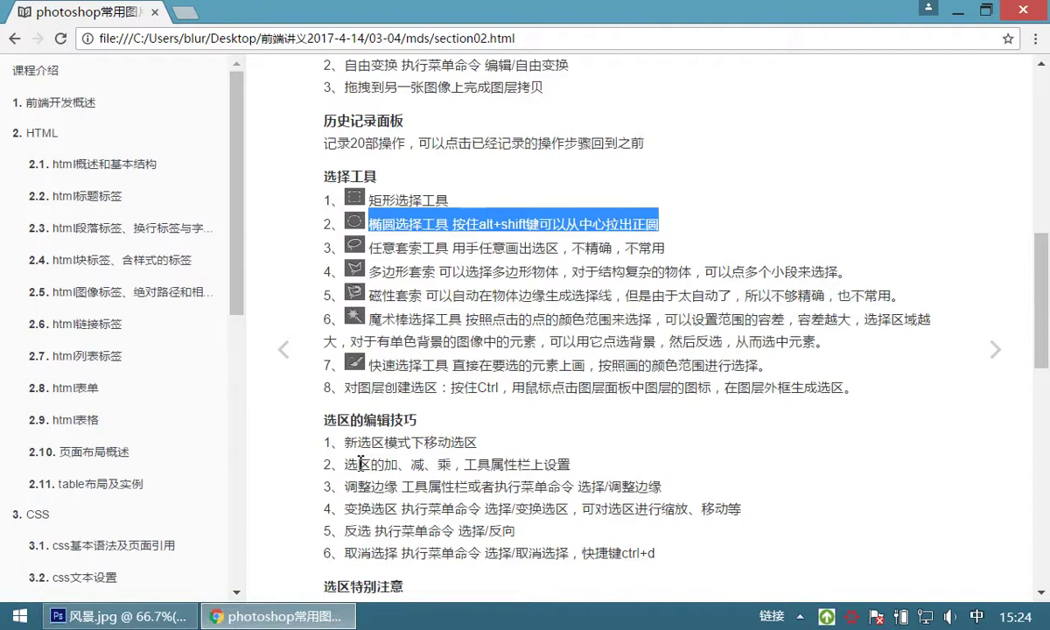
left_click_drag(346, 446, 444, 462)
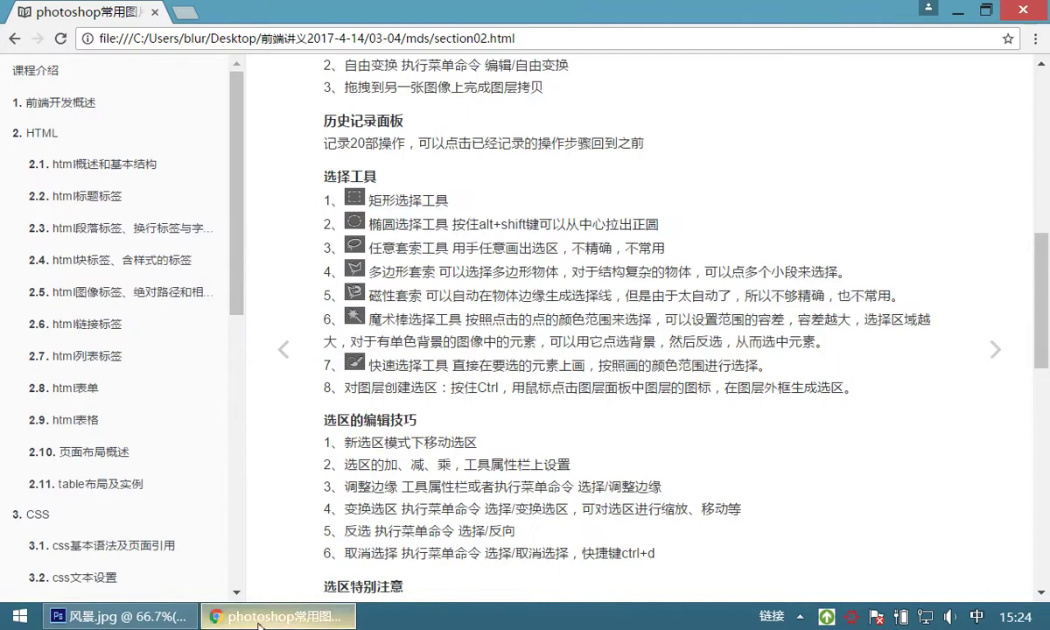
left_click(118, 616)
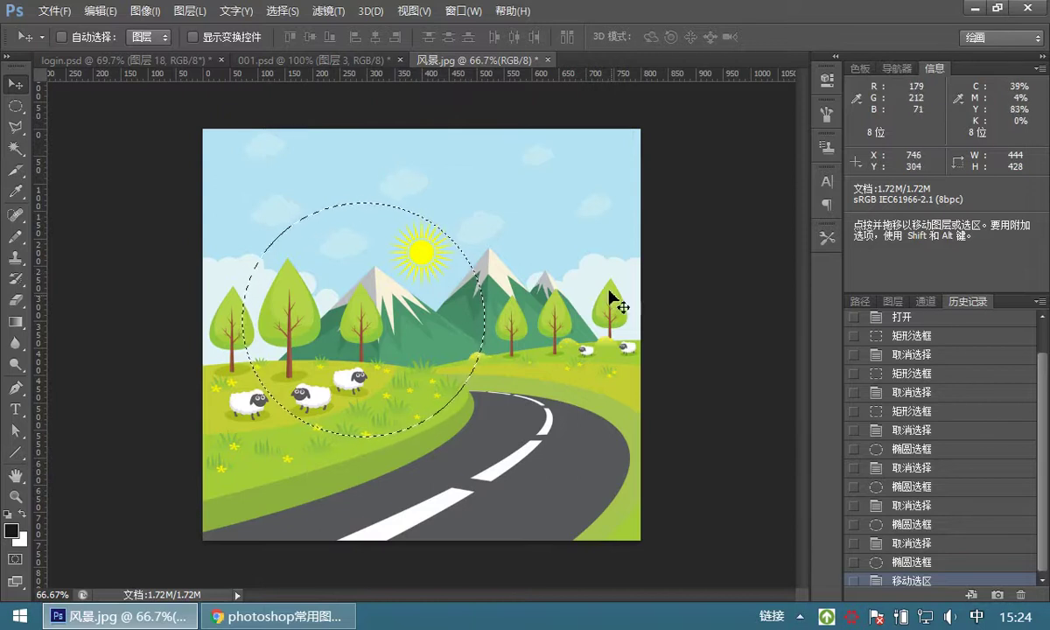
- Activate the Elliptical Marquee tool and take a screen capture of about 112 × 45 px around its selection-mode options
left_click(16, 107)
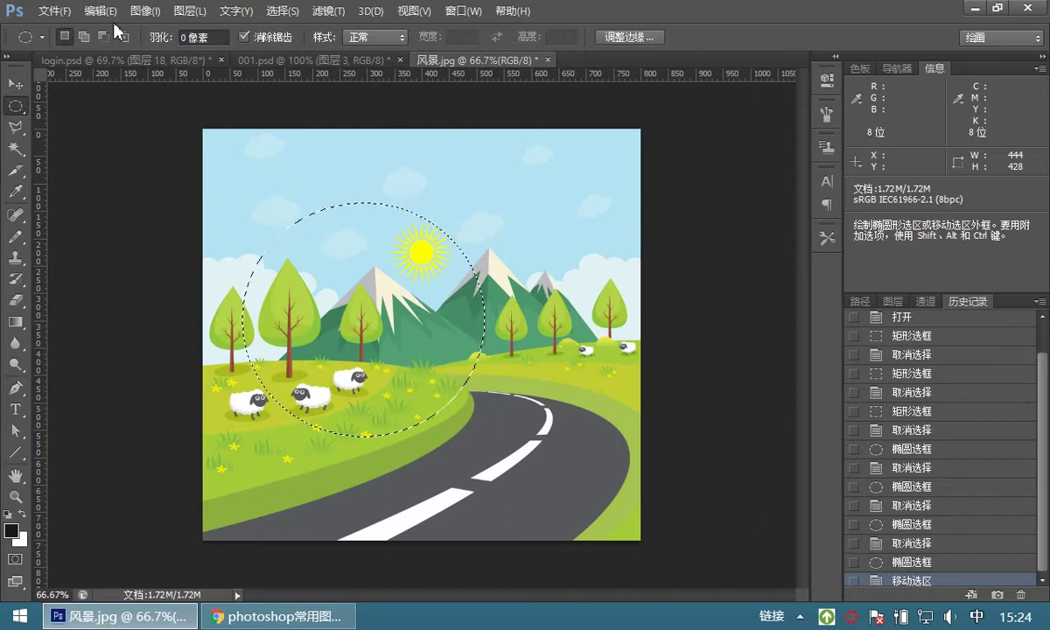
key("ctrl+alt+a")
left_click_drag(46, 19, 137, 53)
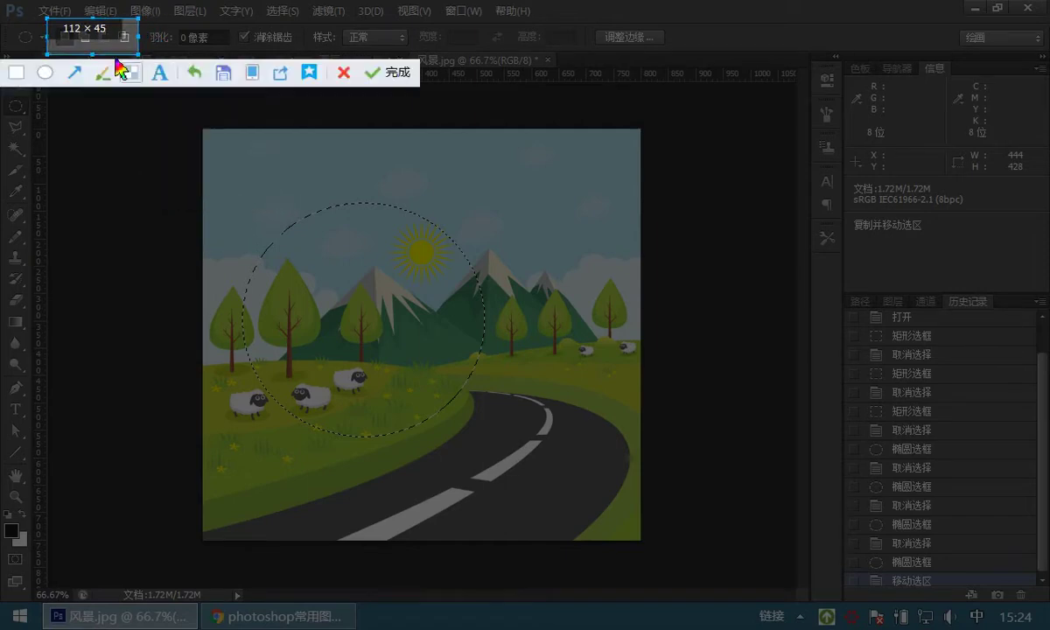
double_click(95, 31)
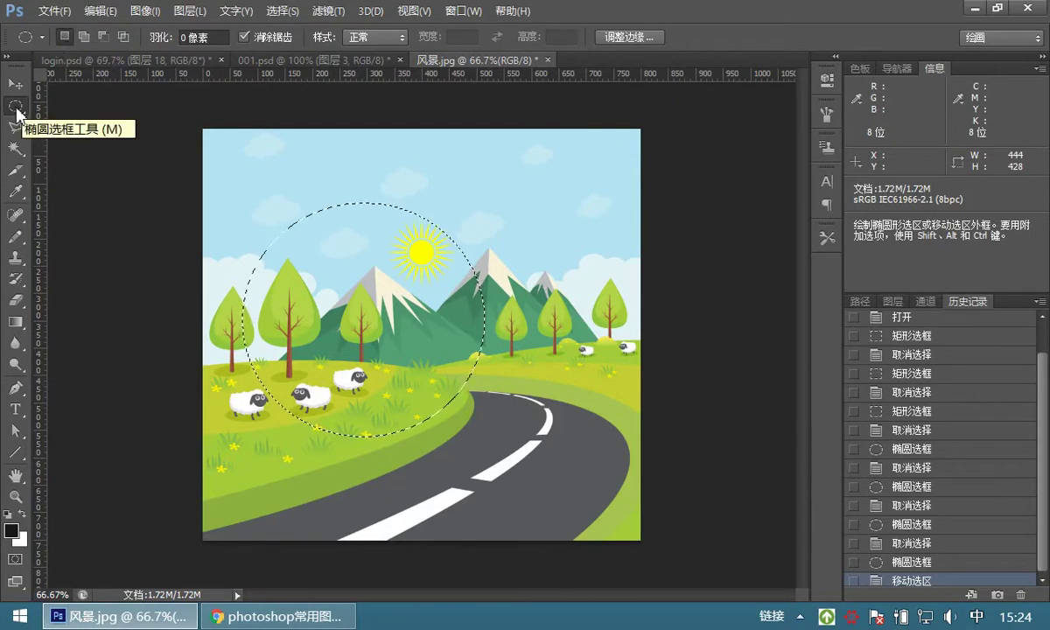
- Move the elliptical selection outline to the far mountains and road, then back over the trees, sheep and sun
left_click_drag(298, 267, 429, 254)
left_click_drag(434, 247, 505, 280)
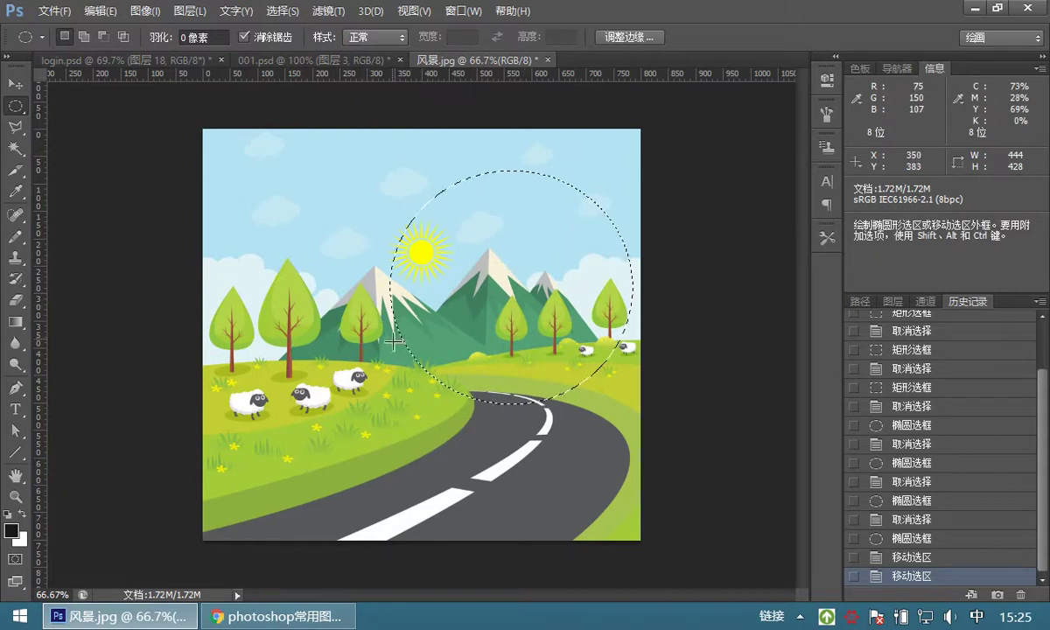
left_click_drag(442, 282, 369, 260)
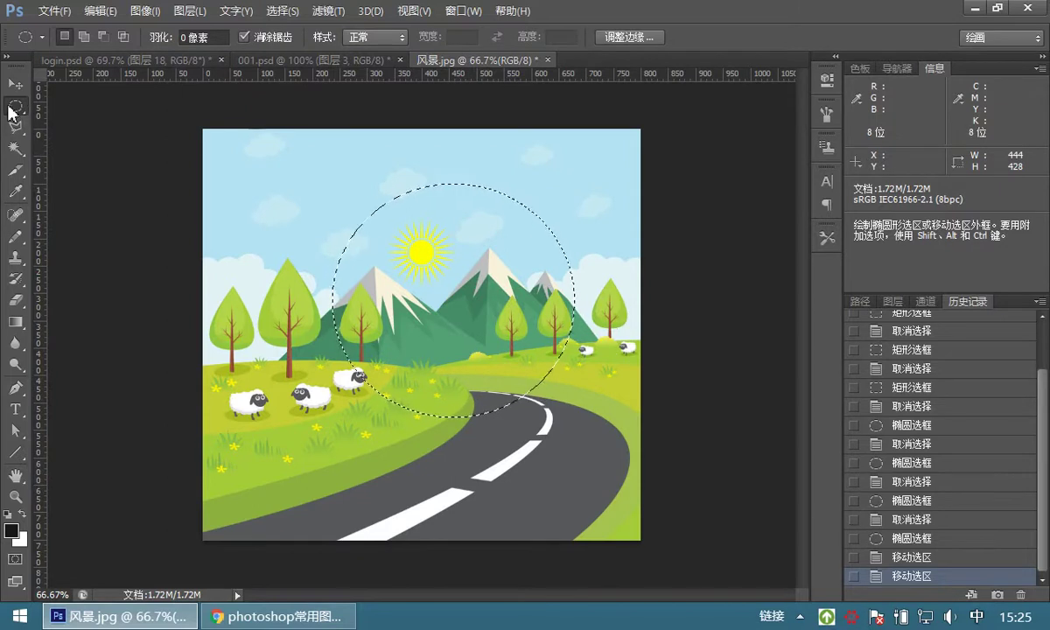
left_click_drag(437, 280, 357, 308)
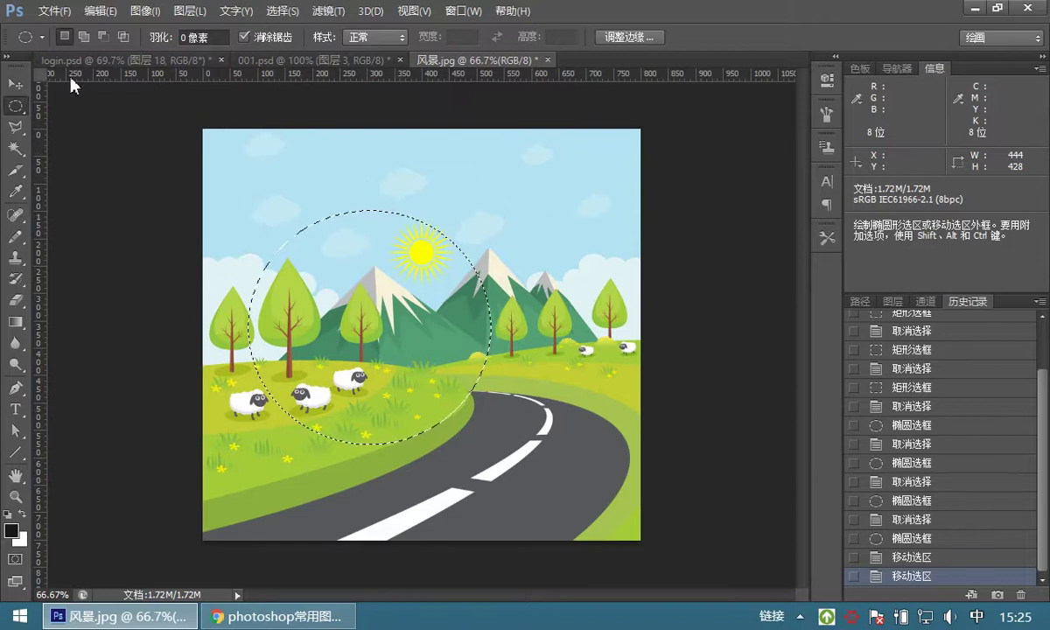
- Transform the selection into a wider, flatter ellipse of about 513 by 313 px over the sun and mountains, and apply it
left_click(278, 12)
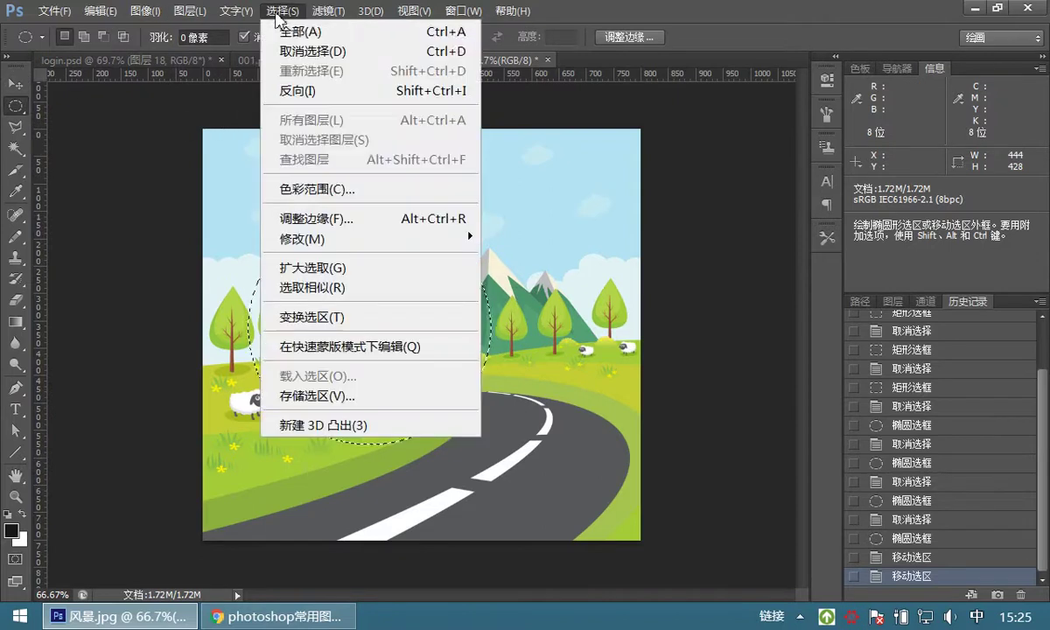
left_click(309, 326)
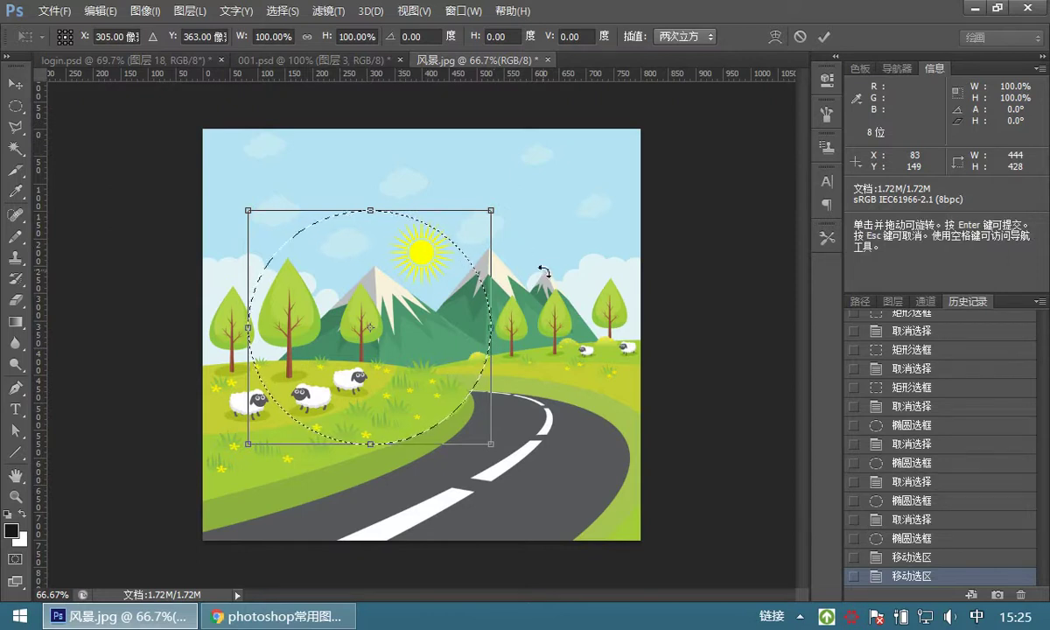
mouse_move(376, 270)
left_mouse_down()
mouse_move(415, 241)
mouse_move(375, 266)
mouse_move(392, 274)
left_mouse_up()
left_click_drag(496, 200, 464, 216)
left_click_drag(456, 320, 541, 322)
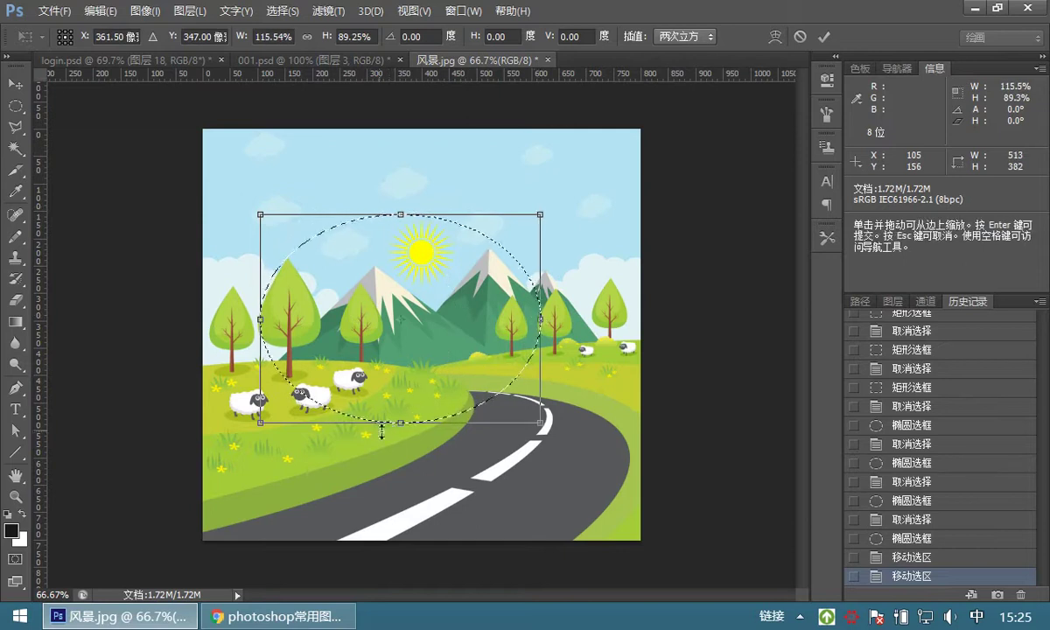
left_click_drag(398, 424, 410, 305)
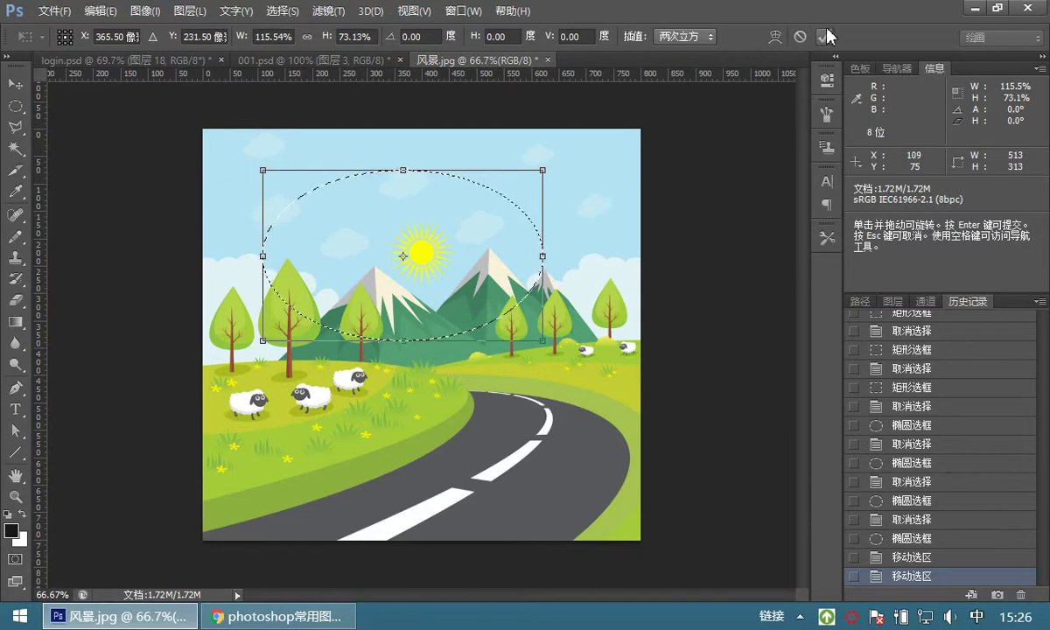
key("Return")
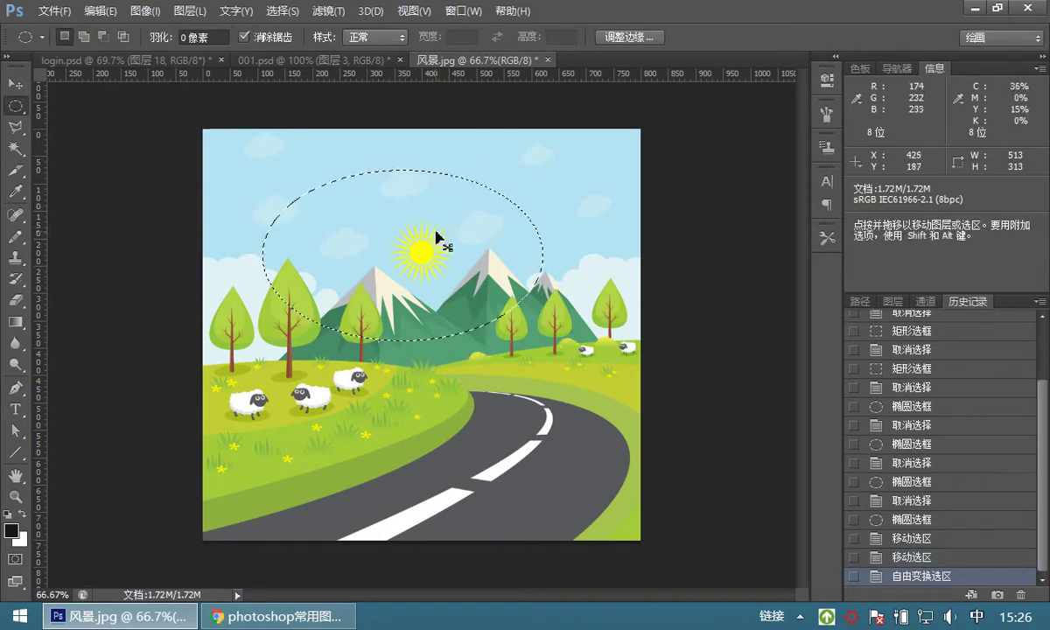
- Copy the flattened elliptical area into 001.psd as a new layer, move it below the van, and return to 风景.jpg
left_click(298, 59)
key("ctrl+v")
left_click(17, 86)
left_click_drag(305, 284, 412, 393)
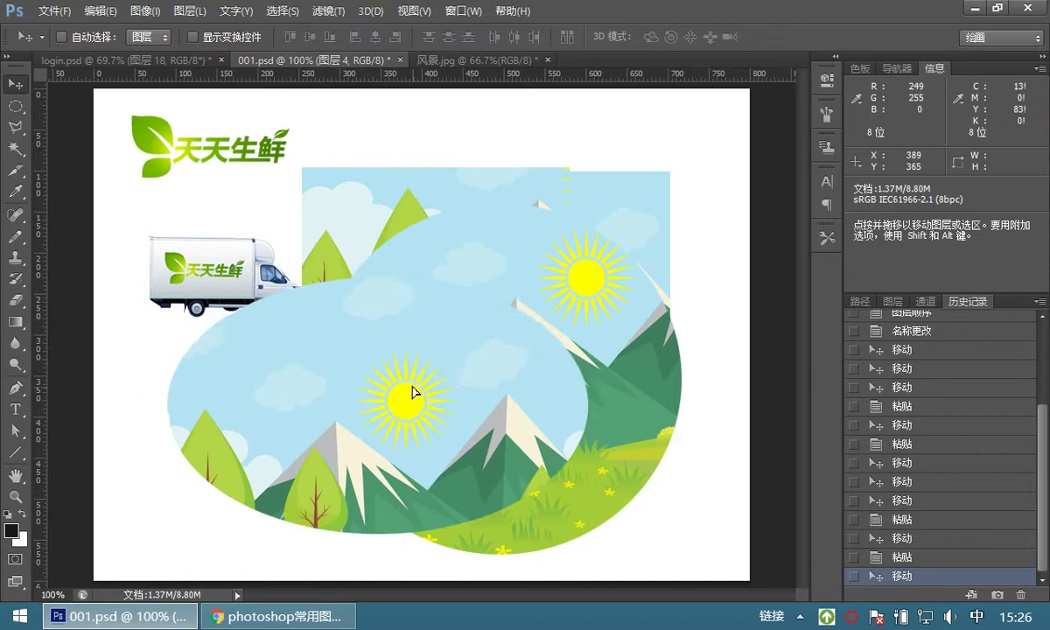
left_click(429, 60)
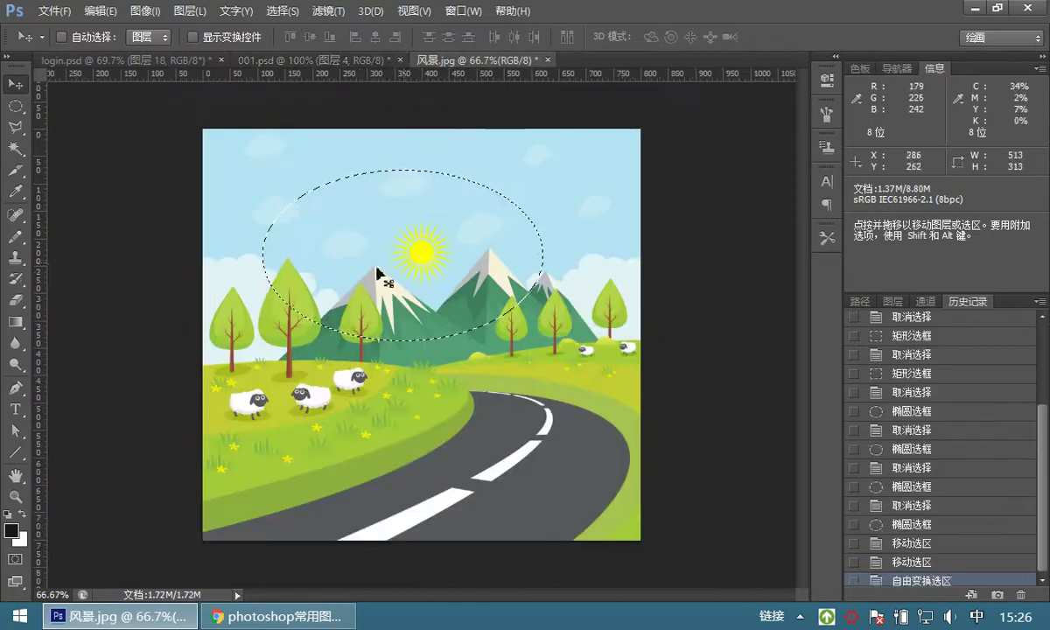